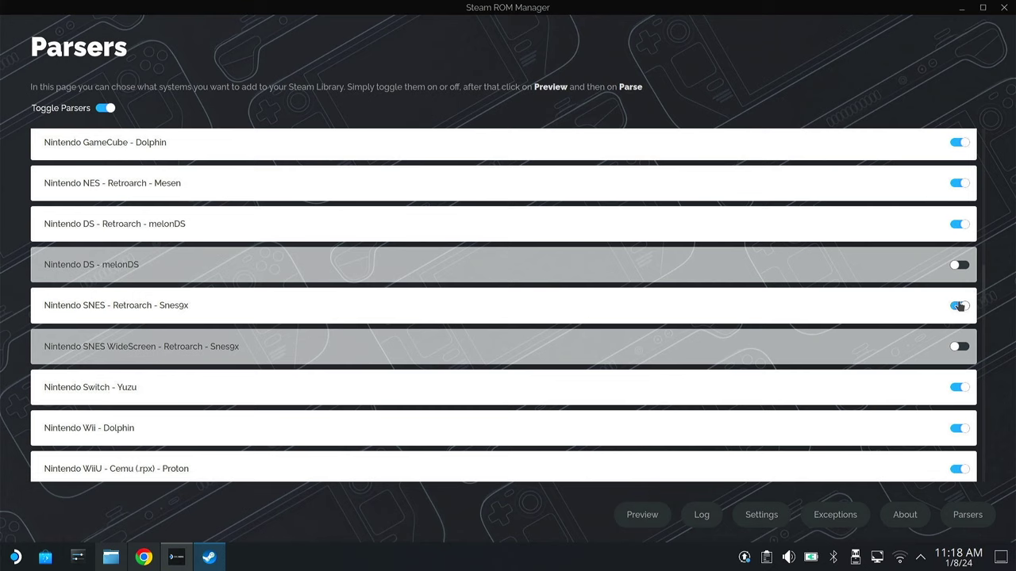
Turn off the PrimeHack, Remote Play Clients and Sega 32X - Retroarch - PicoDrive parsers.
scroll(918, 444, "down", 5)
left_click(959, 376)
left_click(959, 418)
left_click(959, 457)
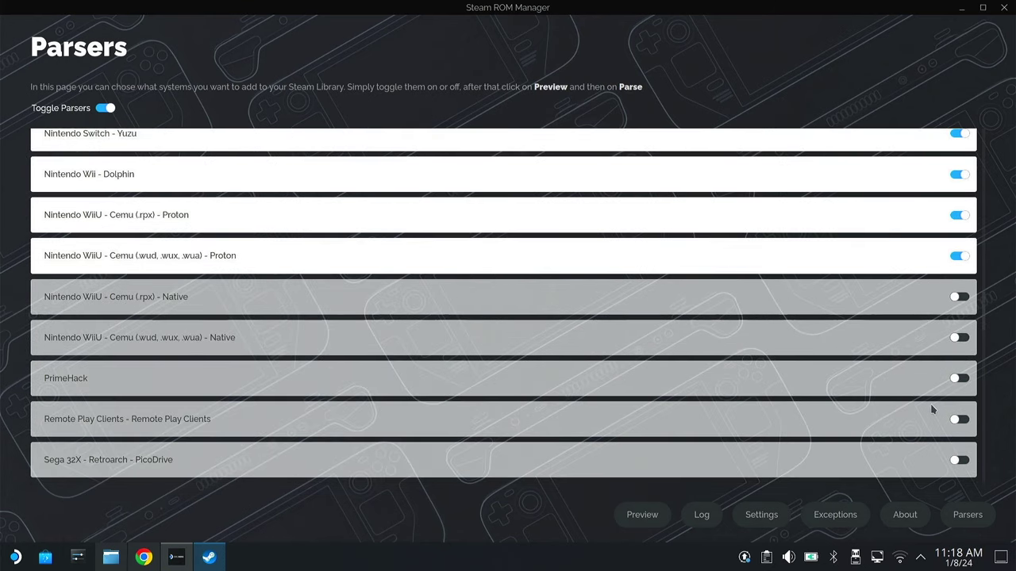
Toggle the consecutive parsers listed below Sega 32X - Retroarch - PicoDrive.
scroll(936, 415, "down", 5)
left_click(959, 247)
left_click(959, 287)
left_click(959, 328)
left_click(959, 369)
left_click(958, 410)
left_click(958, 451)
scroll(958, 451, "down", 3)
left_click(959, 235)
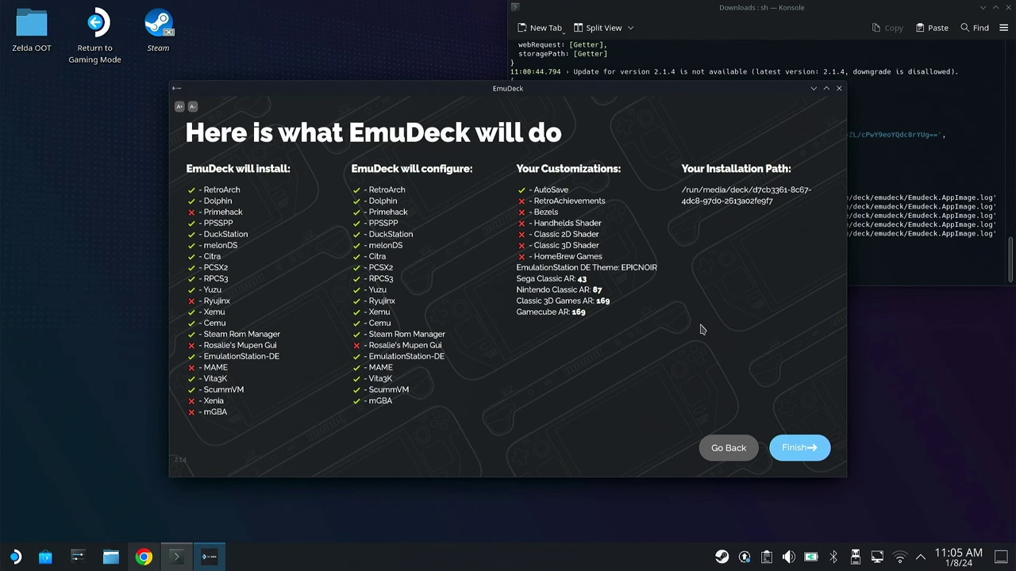
Switch to the EmuDeck installation summary and finish the setup with the listed choices.
left_click(793, 448)
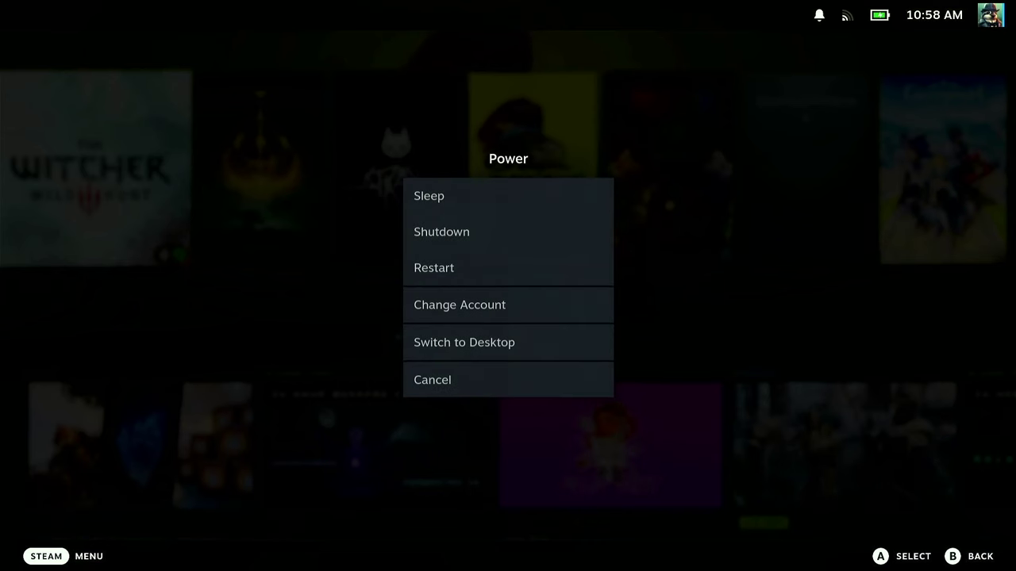
Switch the Steam Deck from Gaming Mode to the desktop.
key("Down")
key("Down")
key("Down")
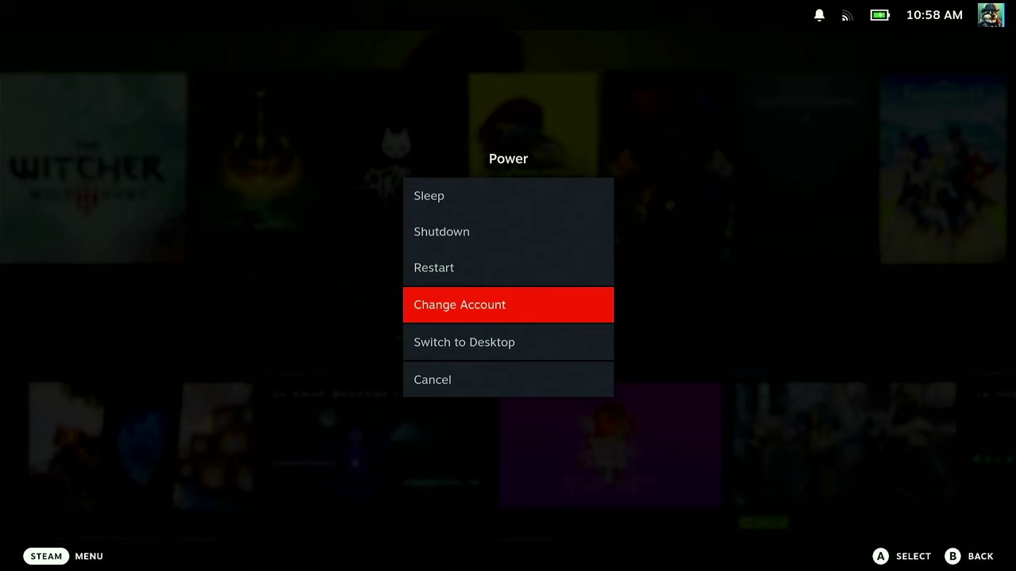
key("Down")
key("Return")
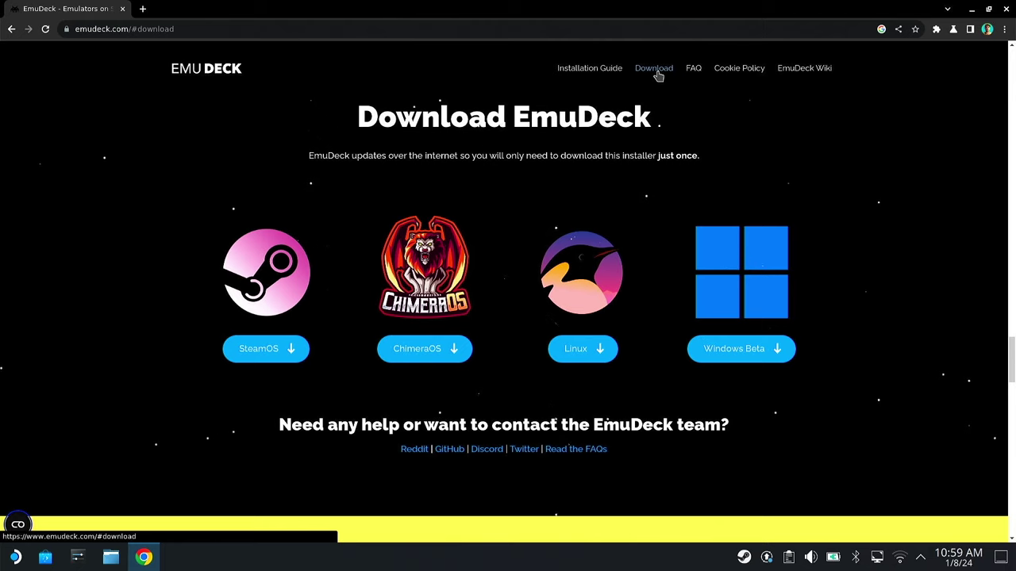
Download the SteamOS version of the EmuDeck installer and show the downloaded file in its folder.
left_click(266, 358)
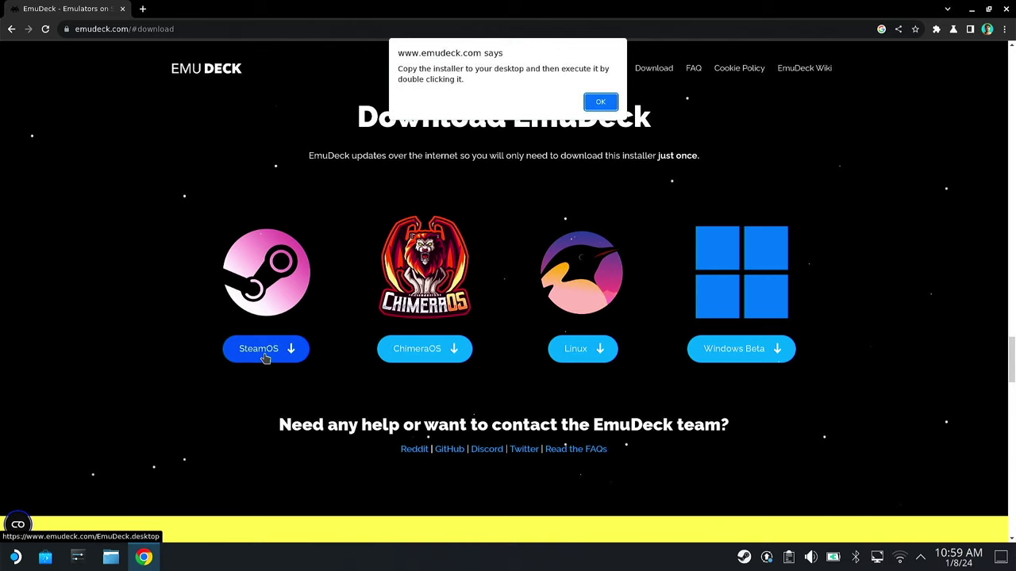
left_click(601, 103)
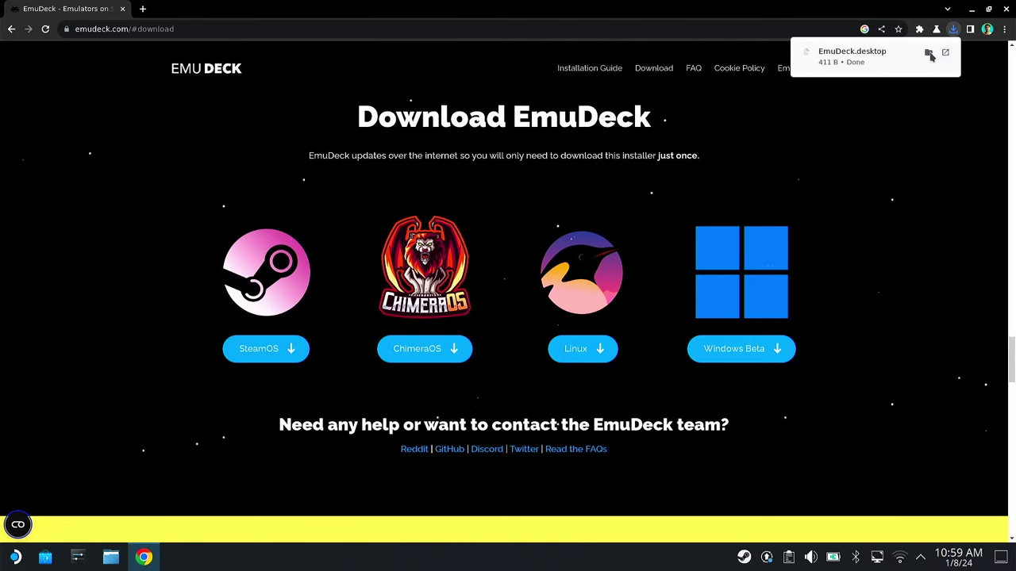
left_click(927, 54)
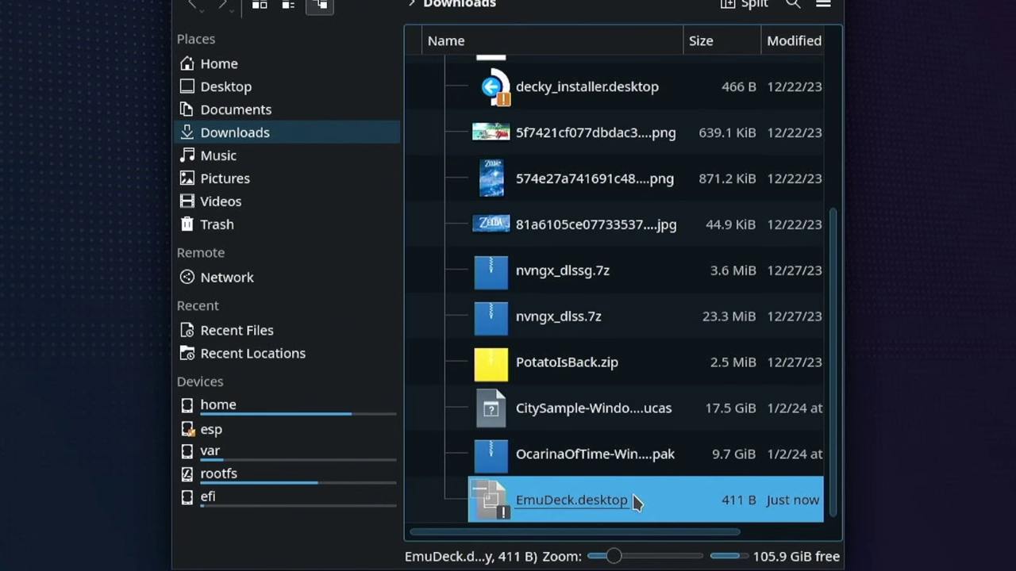
Execute EmuDeck.desktop from the Downloads folder and close the file manager window.
left_click(633, 494)
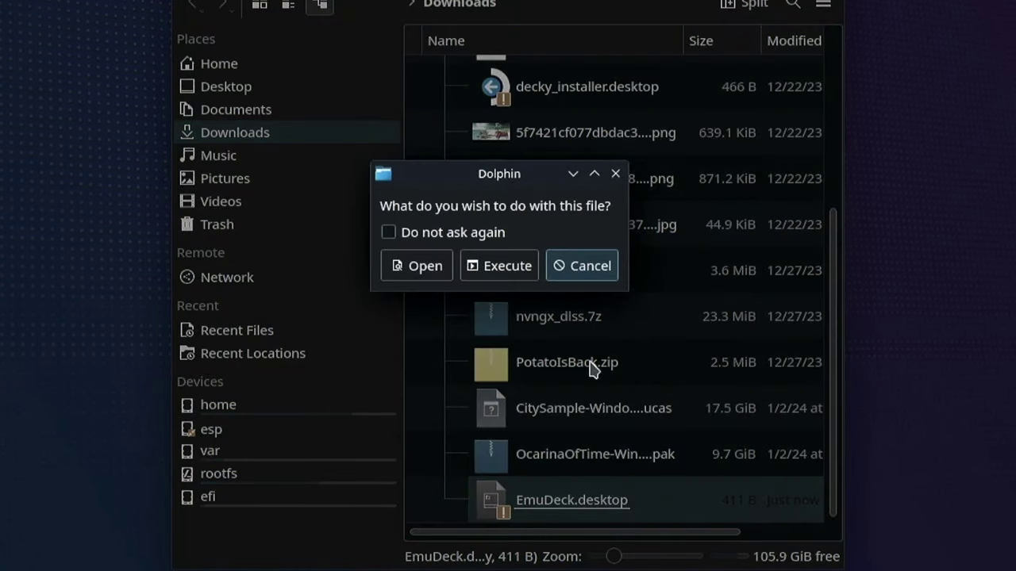
left_click(512, 267)
left_click(578, 299)
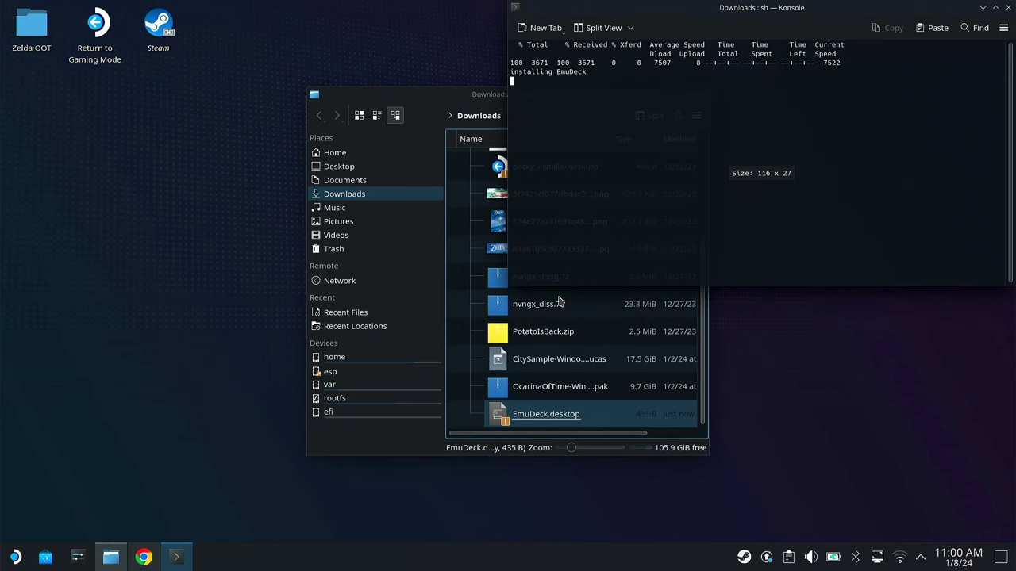
left_click(701, 94)
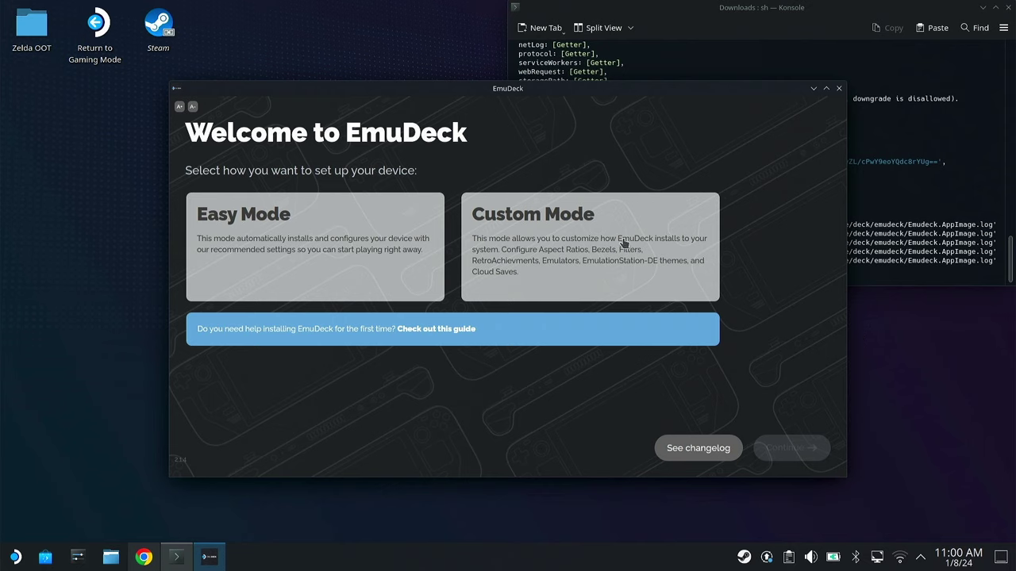
Choose Custom Mode for the EmuDeck setup and continue.
left_click(573, 273)
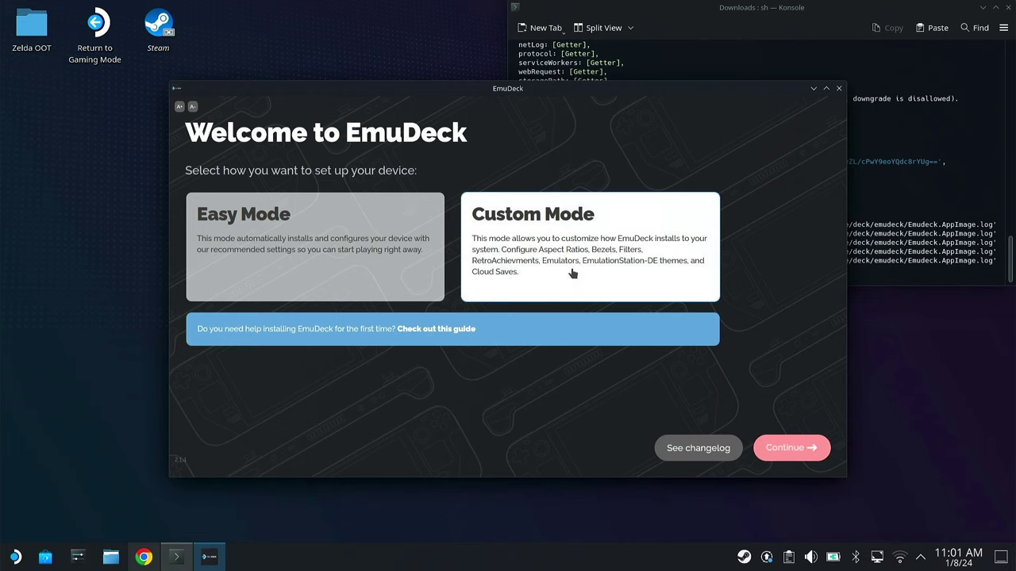
left_click(790, 450)
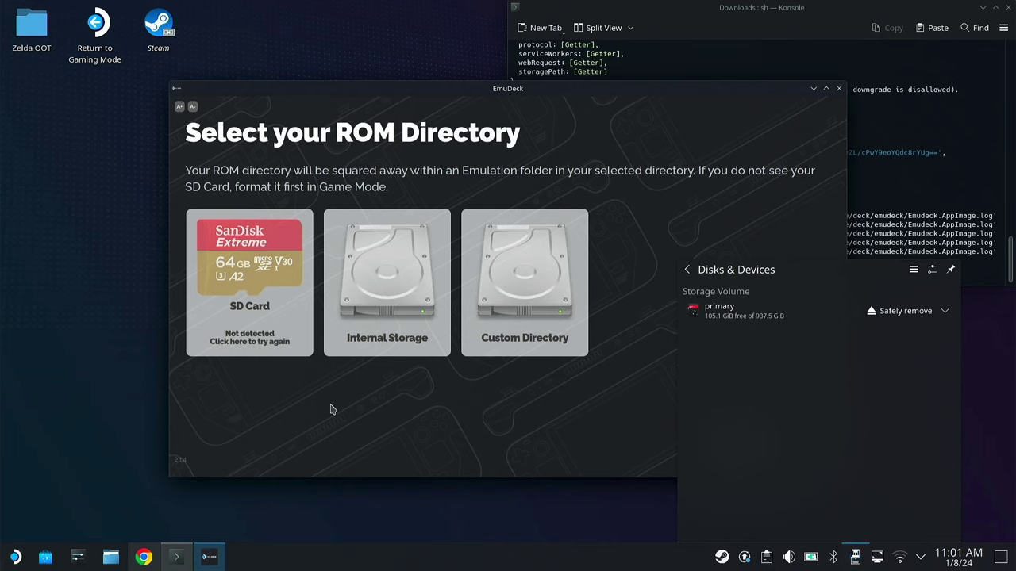
Retry the SD card detection, choose SD Card as the ROM directory and proceed.
left_click(291, 427)
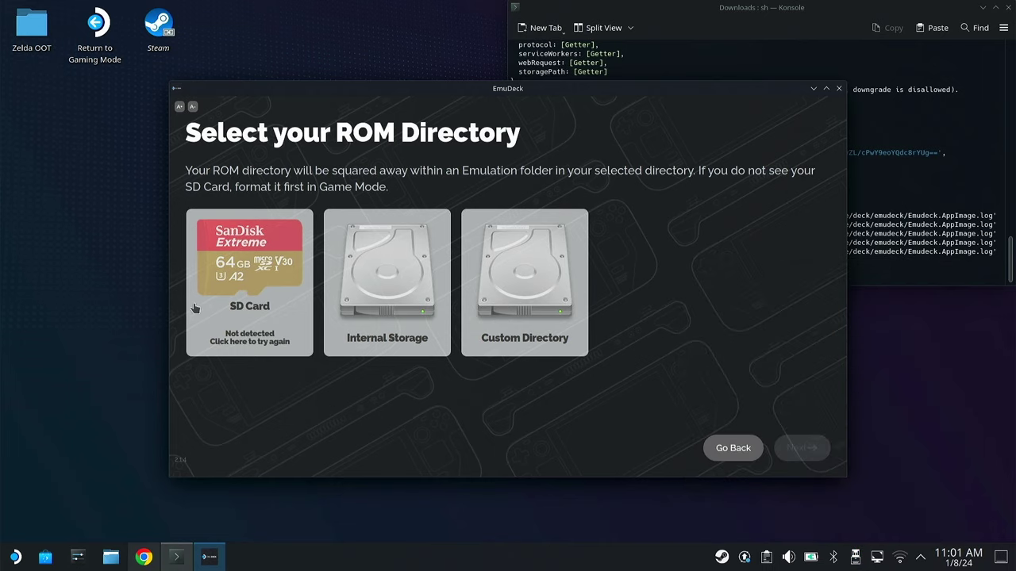
left_click(238, 335)
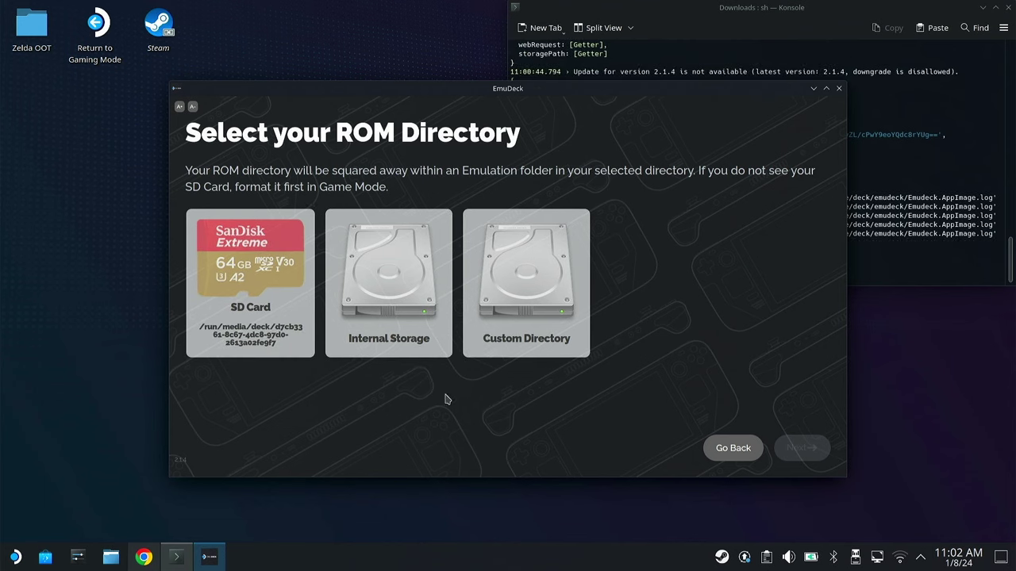
left_click(255, 286)
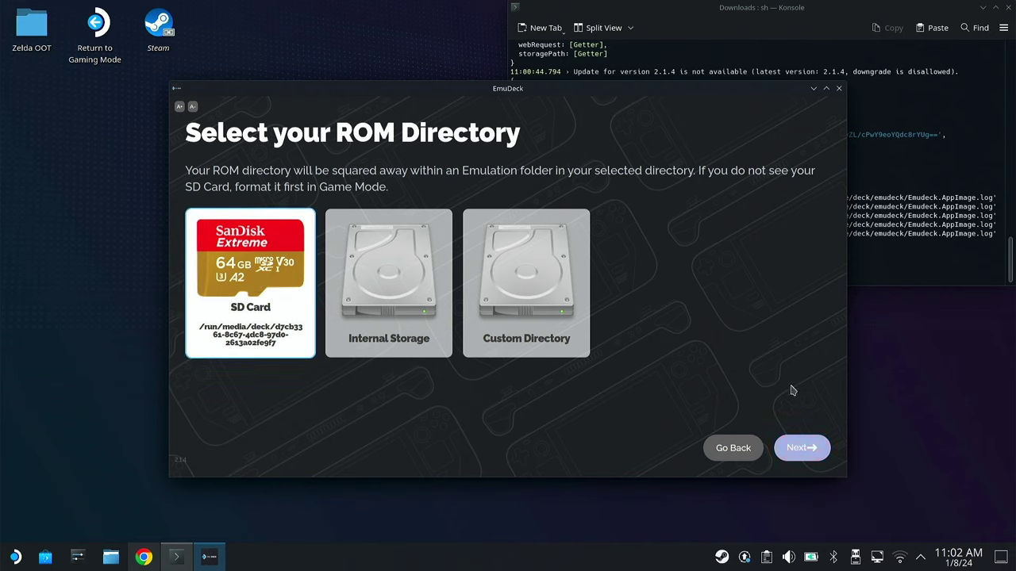
left_click(794, 458)
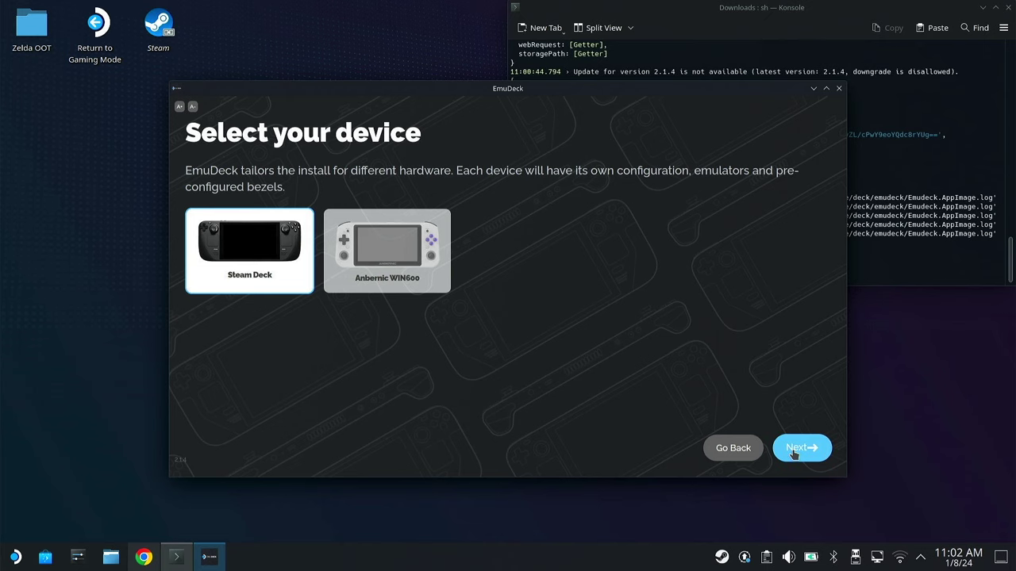
Keep Steam Deck as the device and deselect Primehack from the emulators to install.
left_click(793, 449)
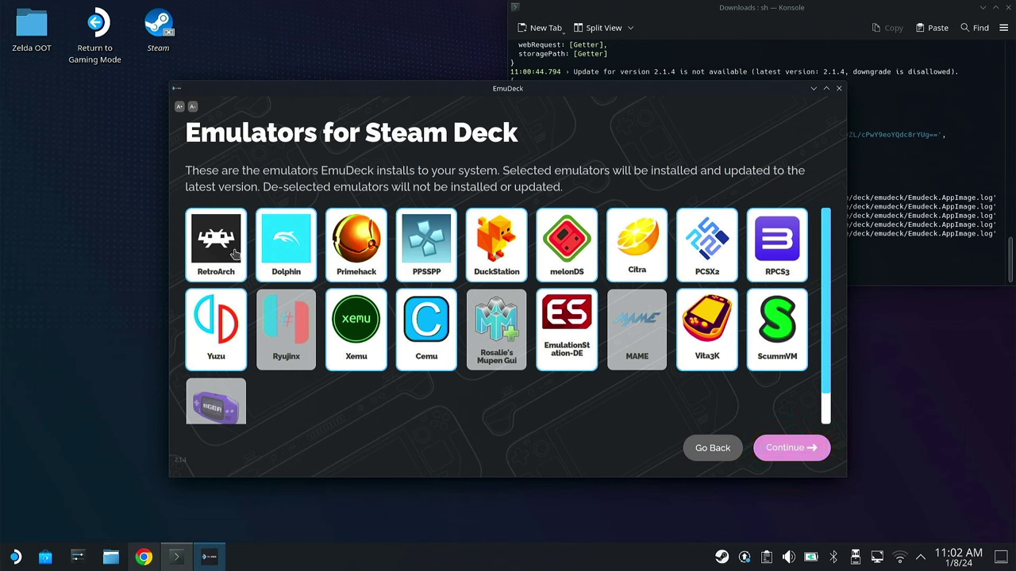
left_click(357, 246)
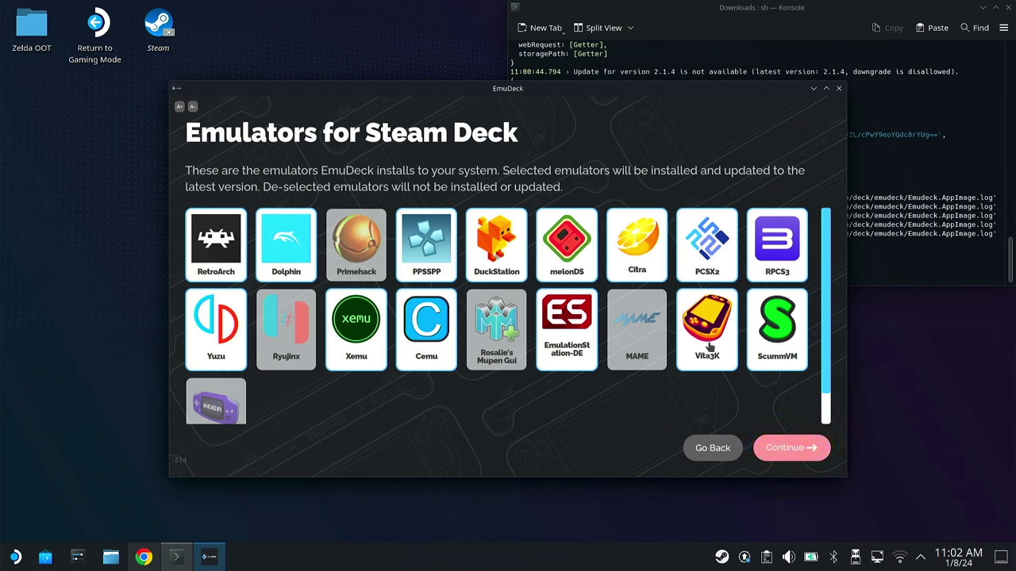
left_click(786, 449)
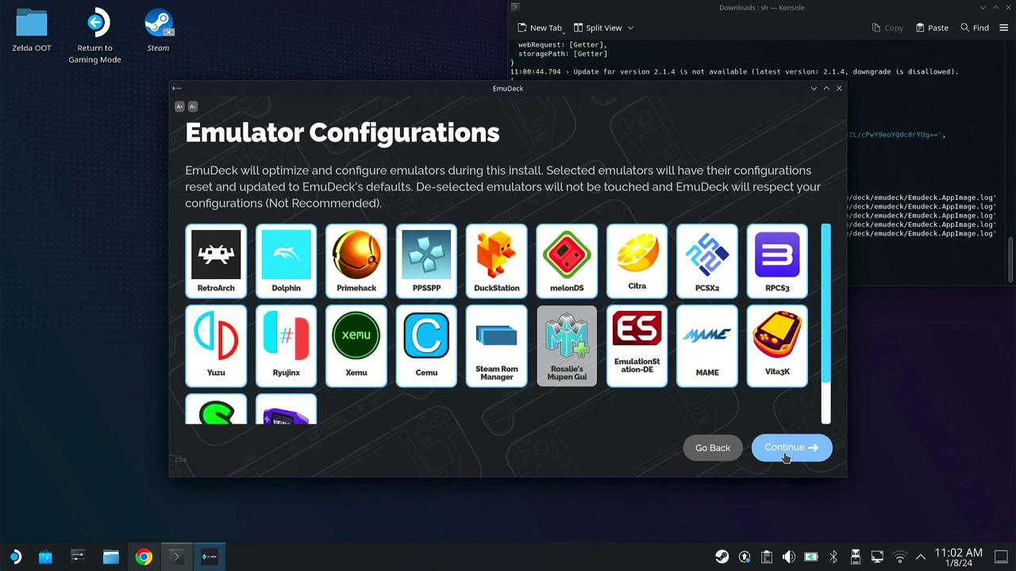
Accept the preselected emulator configurations and set Auto Save to On.
scroll(624, 398, "down", 2)
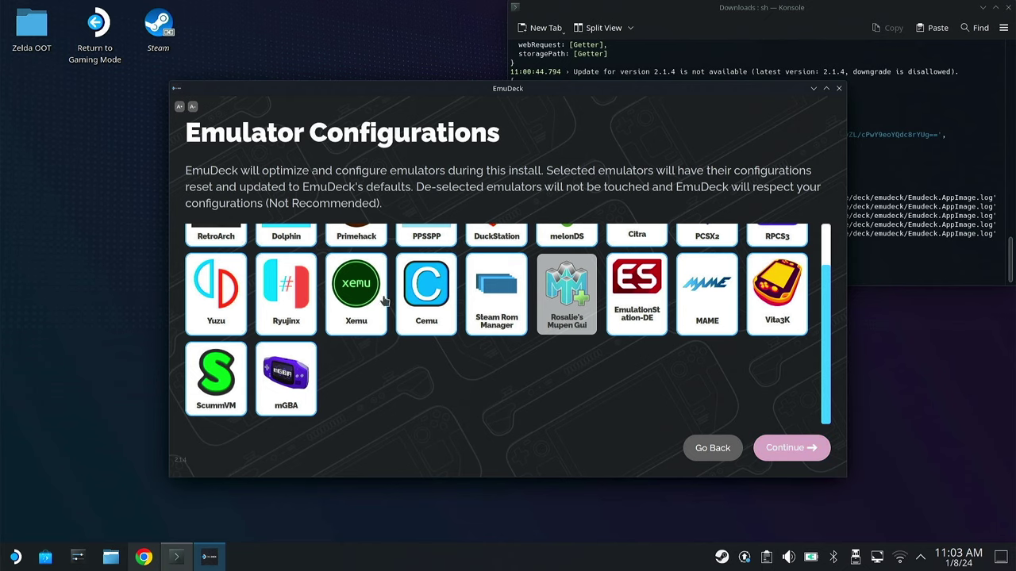
left_click(792, 456)
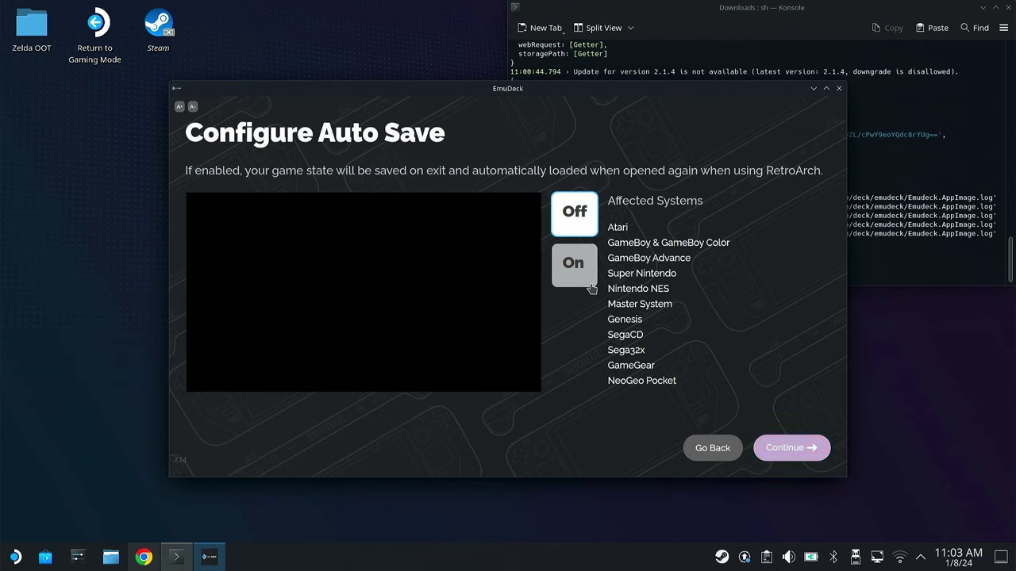
left_click(575, 270)
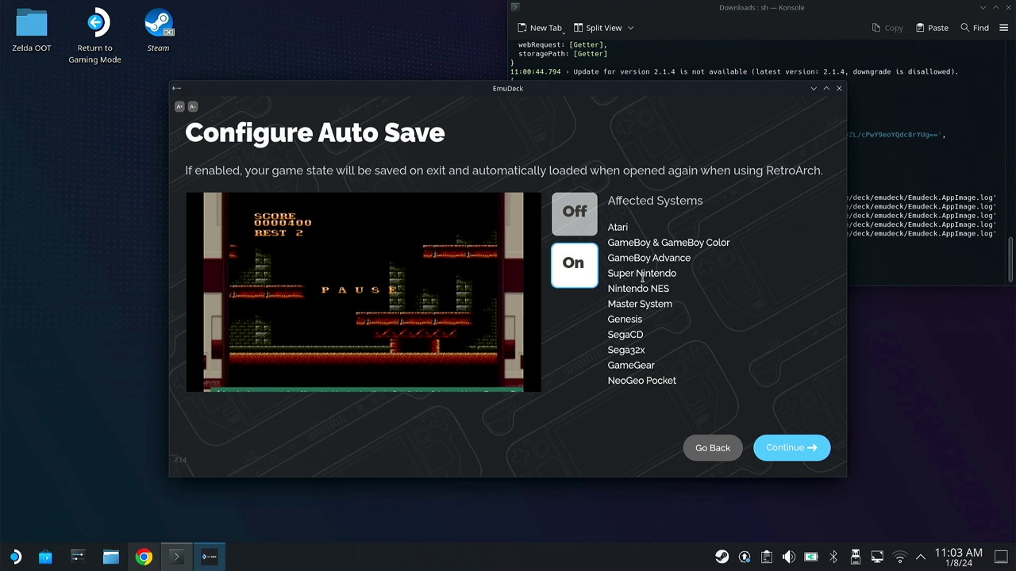
left_click(782, 450)
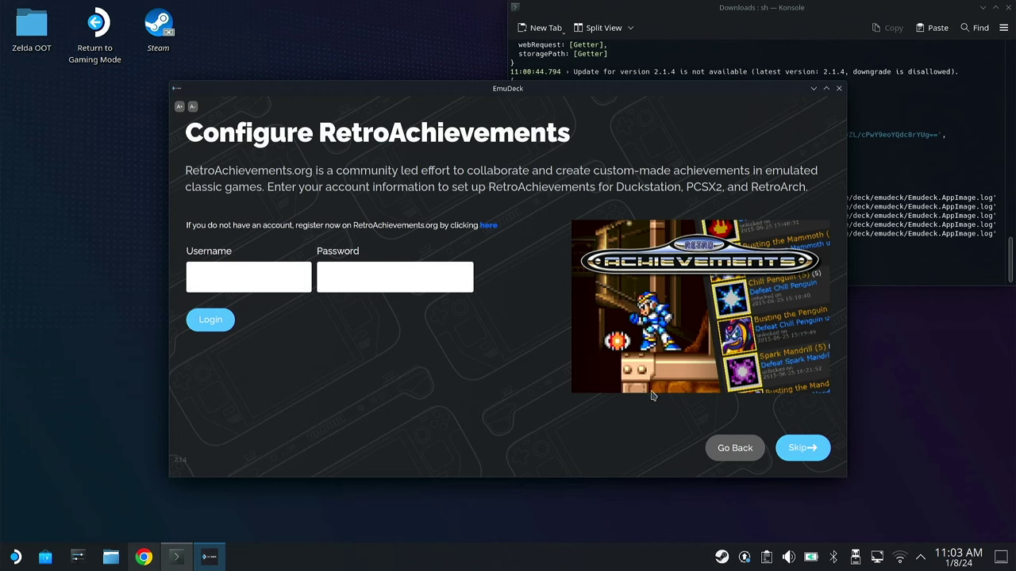
Skip the RetroAchievements login and set the game bezels to Off.
left_click(811, 452)
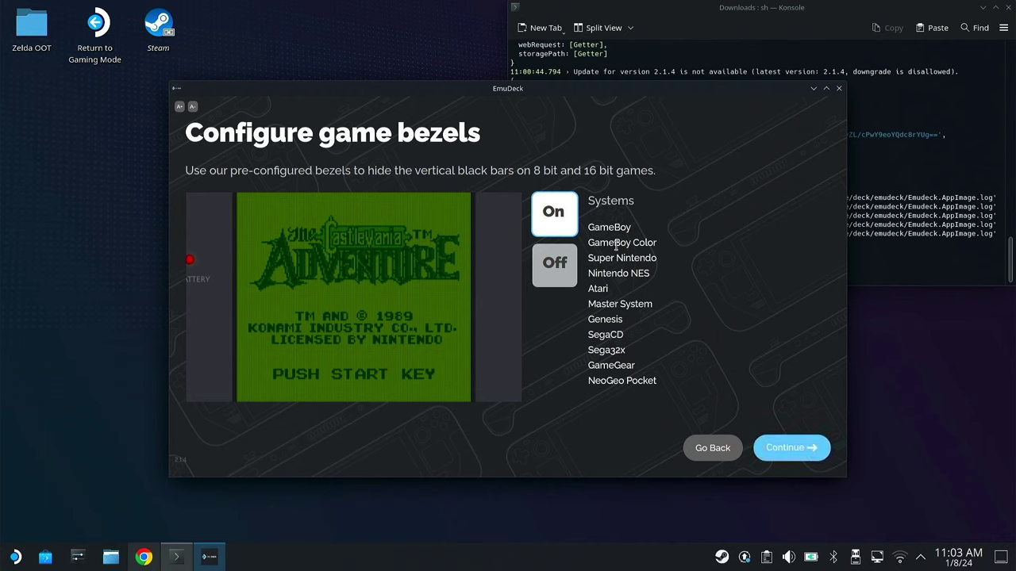
left_click(558, 268)
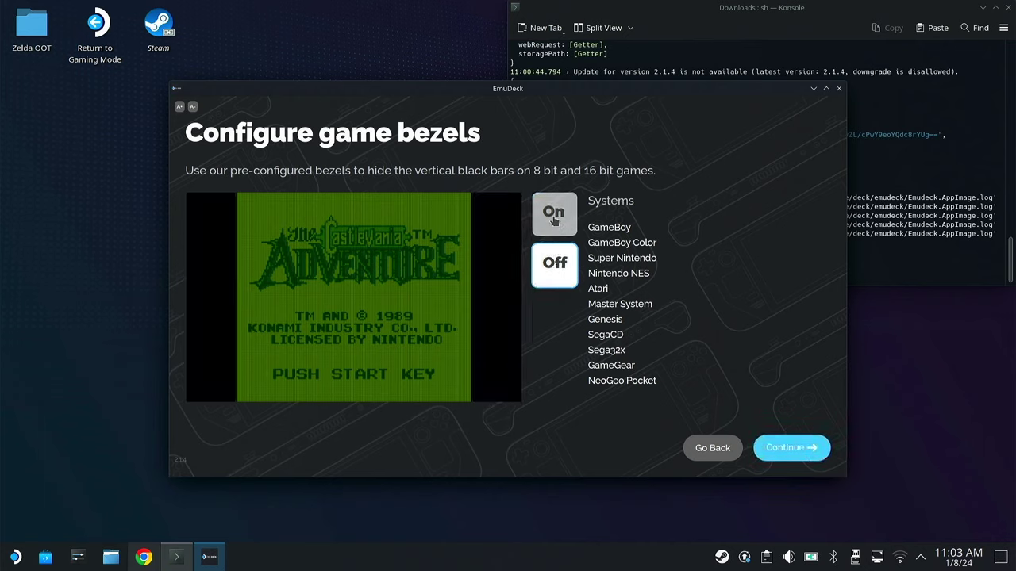
left_click(553, 220)
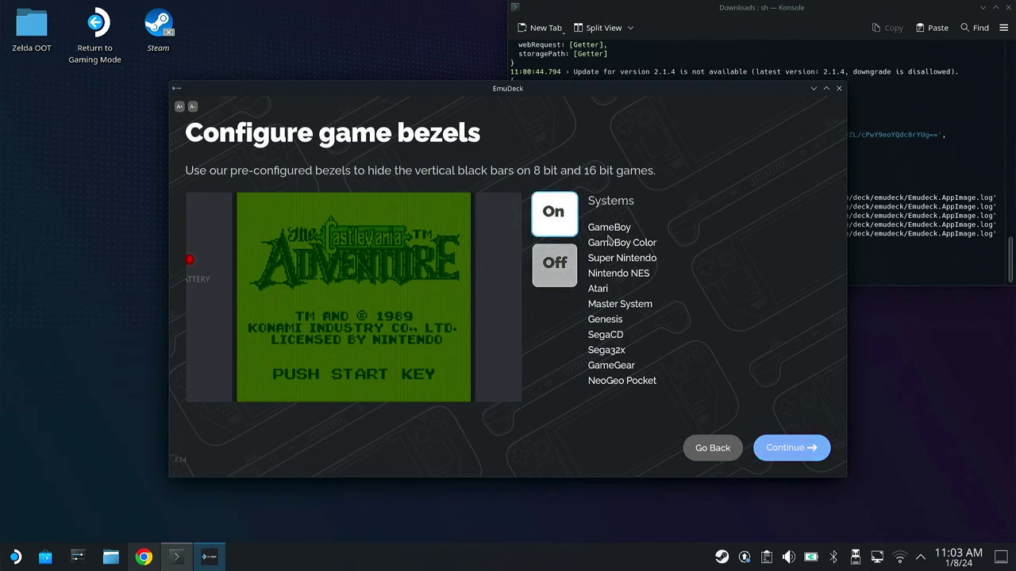
left_click(553, 266)
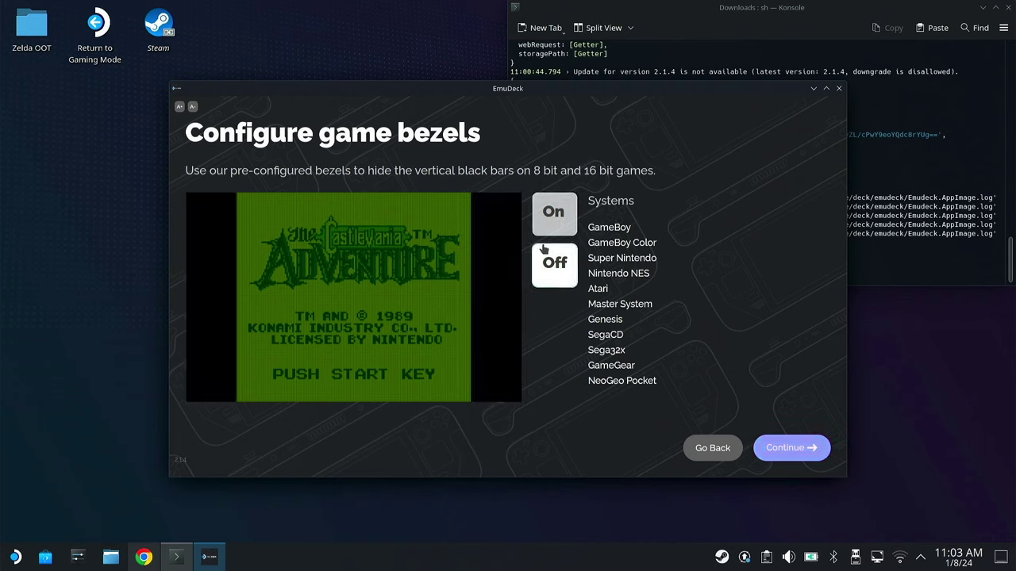
left_click(781, 449)
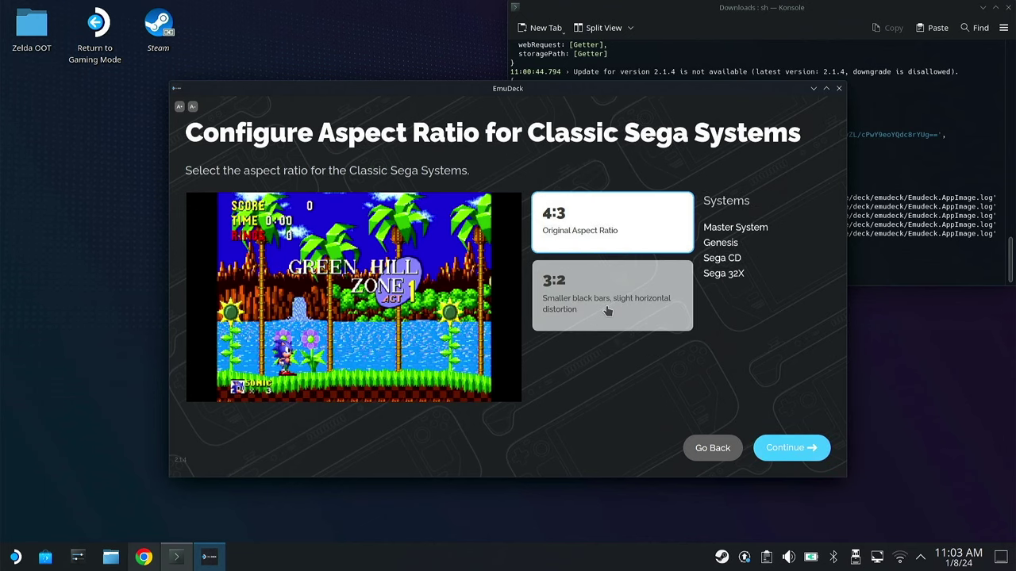
Keep the Classic Sega aspect ratio at 4:3 and set the Super Nintendo aspect ratio to 8:7.
left_click(786, 448)
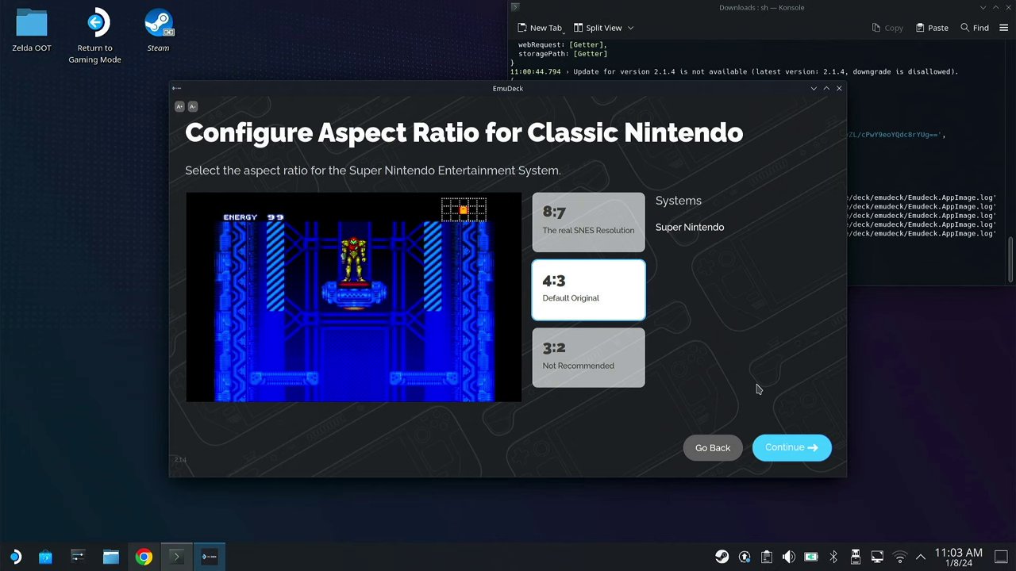
left_click(590, 235)
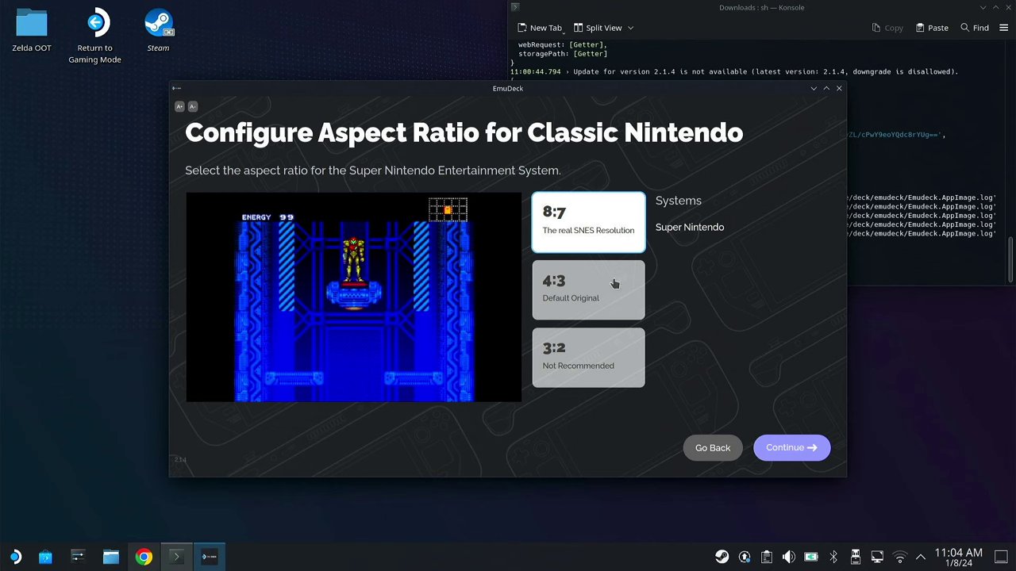
left_click(613, 279)
left_click(616, 229)
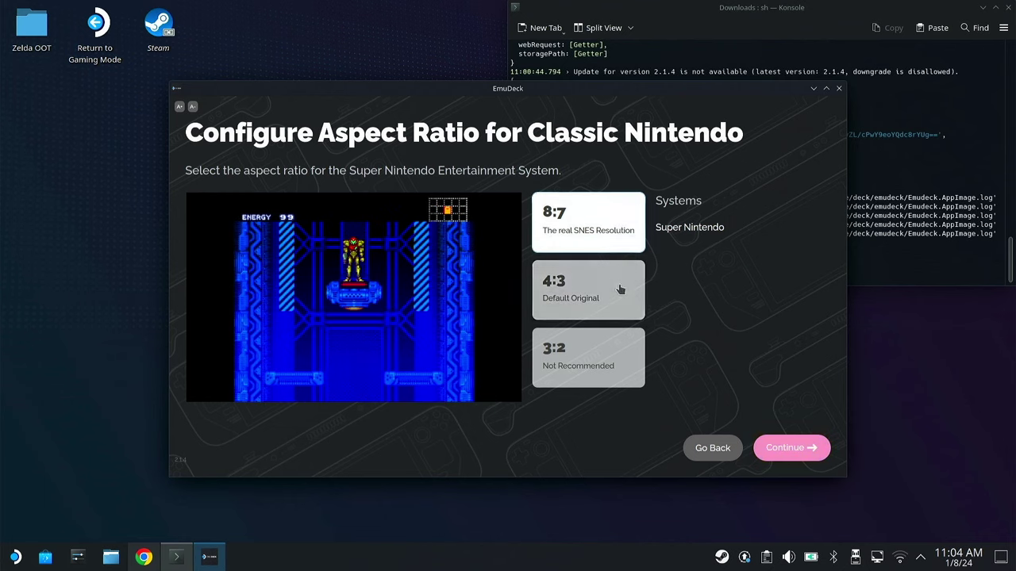
left_click(620, 295)
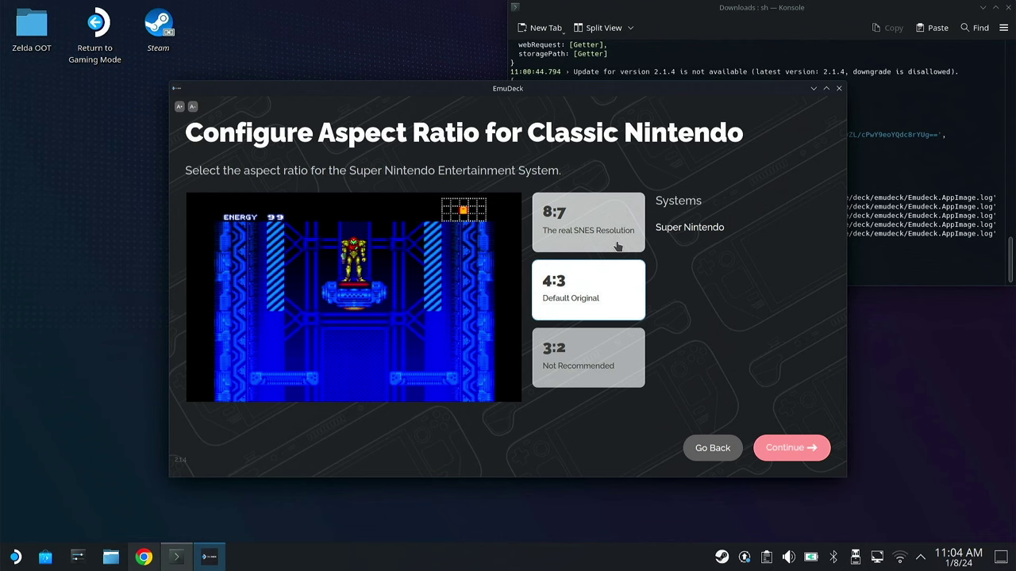
left_click(616, 222)
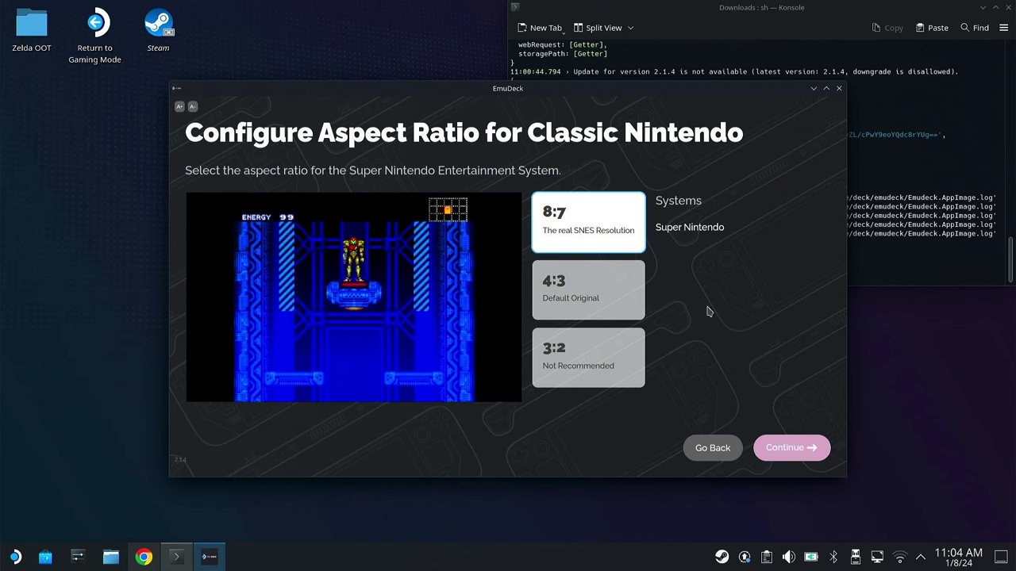
left_click(792, 449)
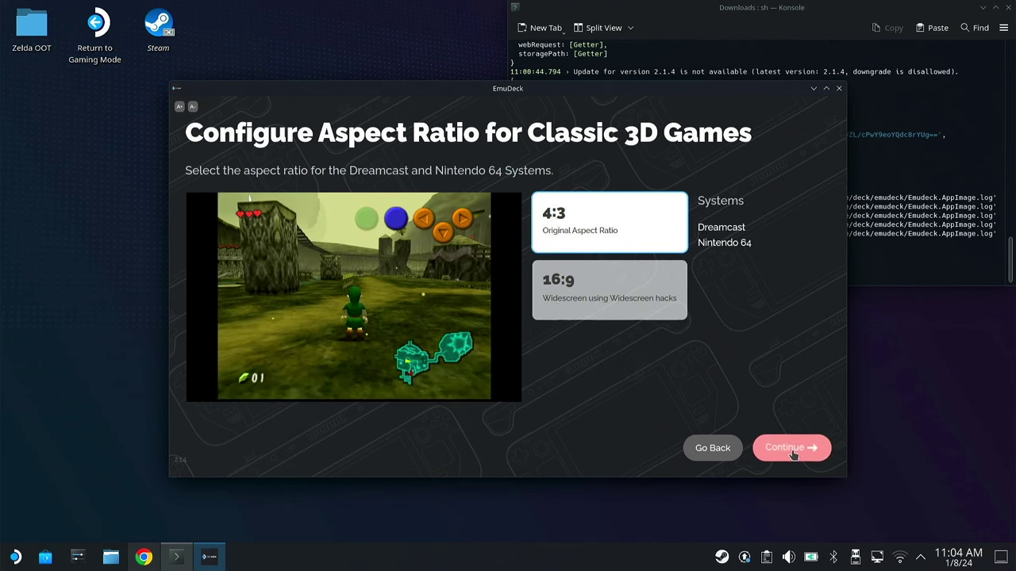
Set the aspect ratio to 16:9 for both classic 3D games and GameCube games.
left_click(624, 306)
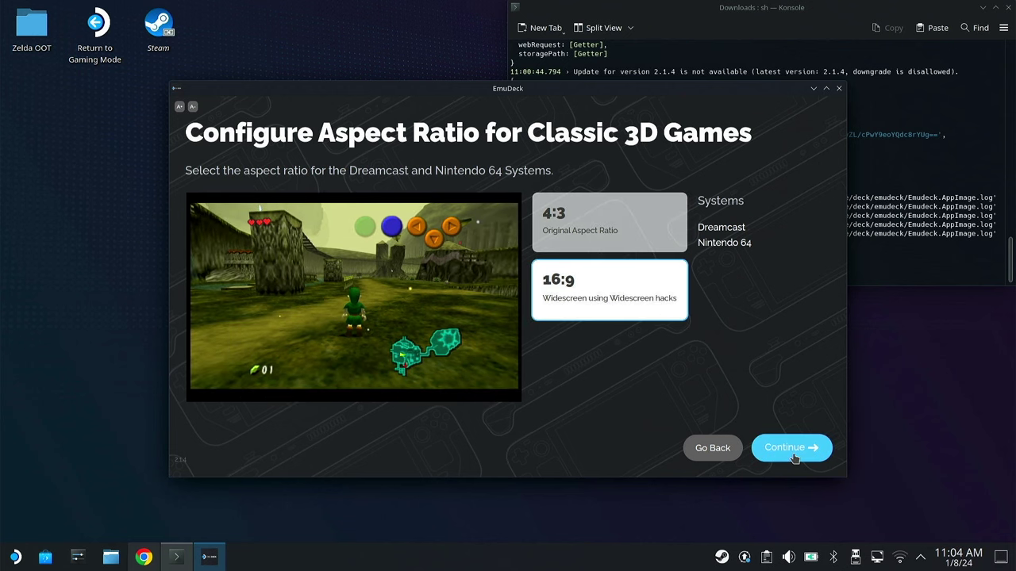
left_click(785, 450)
left_click(612, 336)
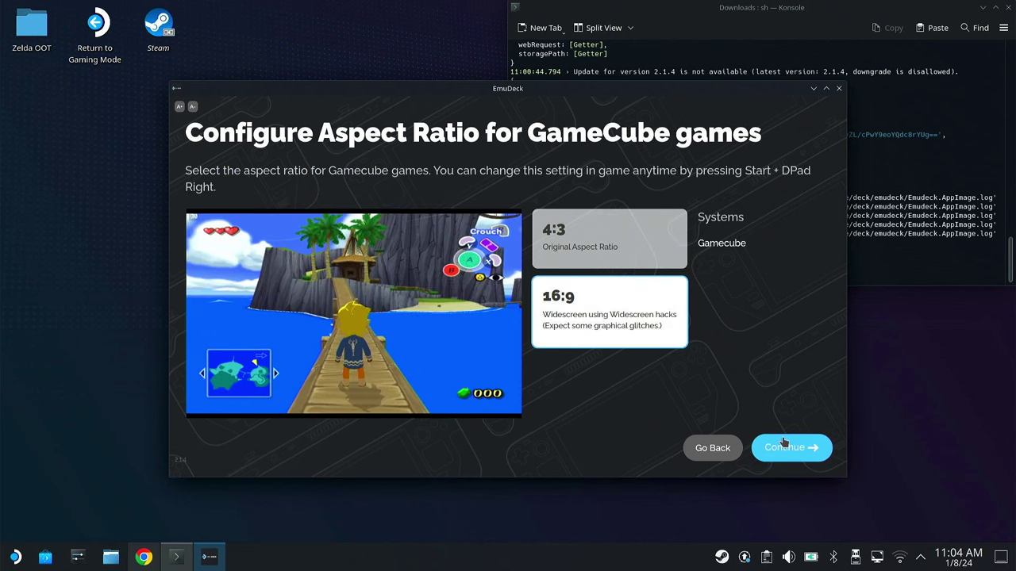
left_click(785, 447)
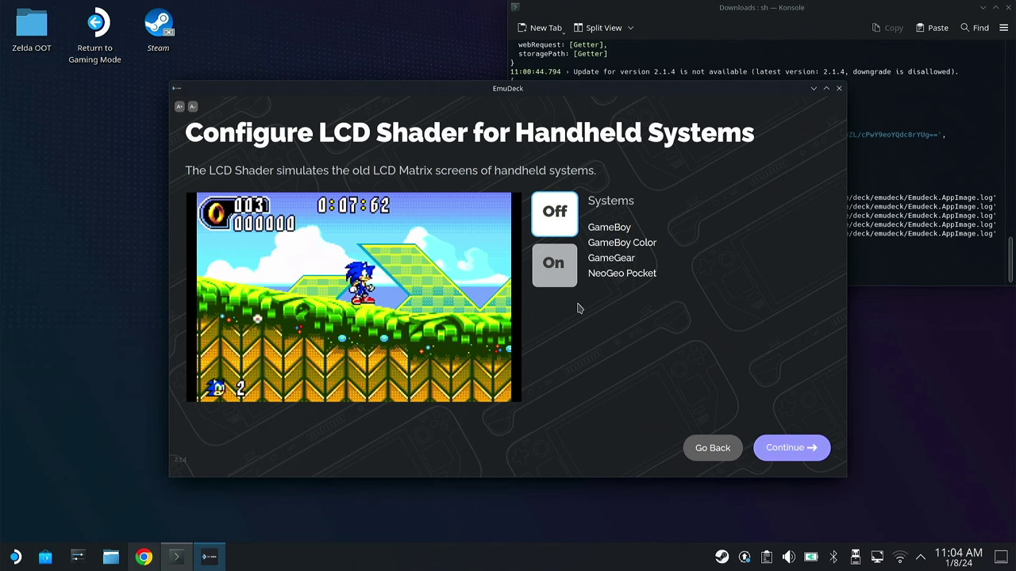
Compare the LCD shader options for handheld systems and leave the shader Off.
left_click(555, 268)
left_click(554, 212)
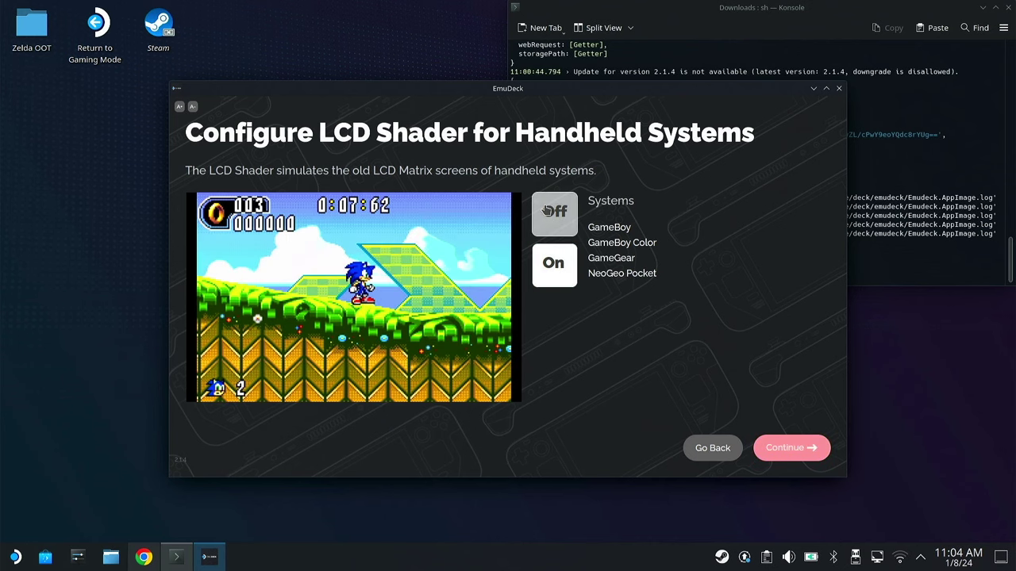
left_click(786, 450)
Preview the CRT shader for classic 2D games with On and Off, and keep it Off.
left_click(554, 268)
left_click(554, 214)
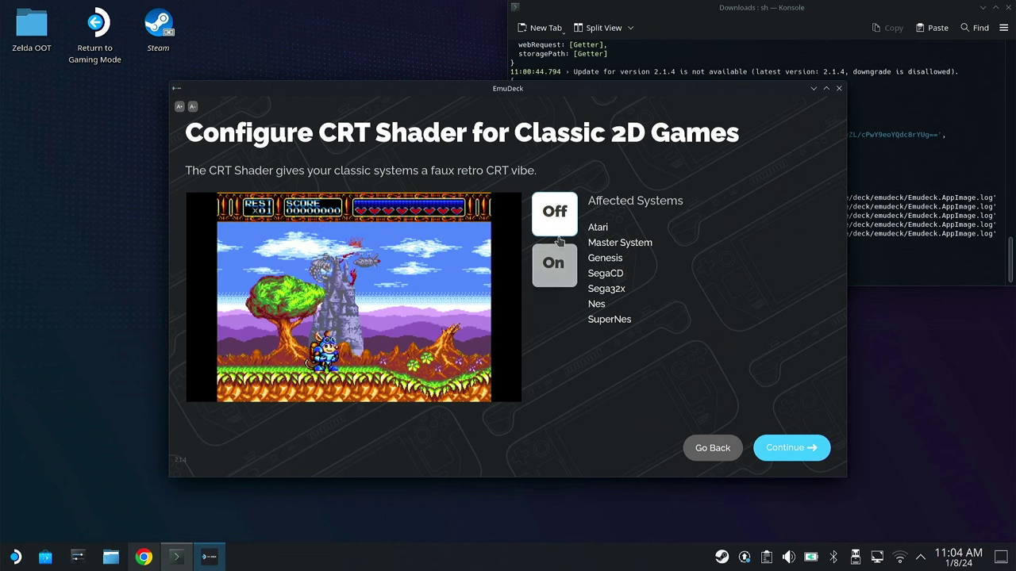
left_click(560, 254)
left_click(554, 213)
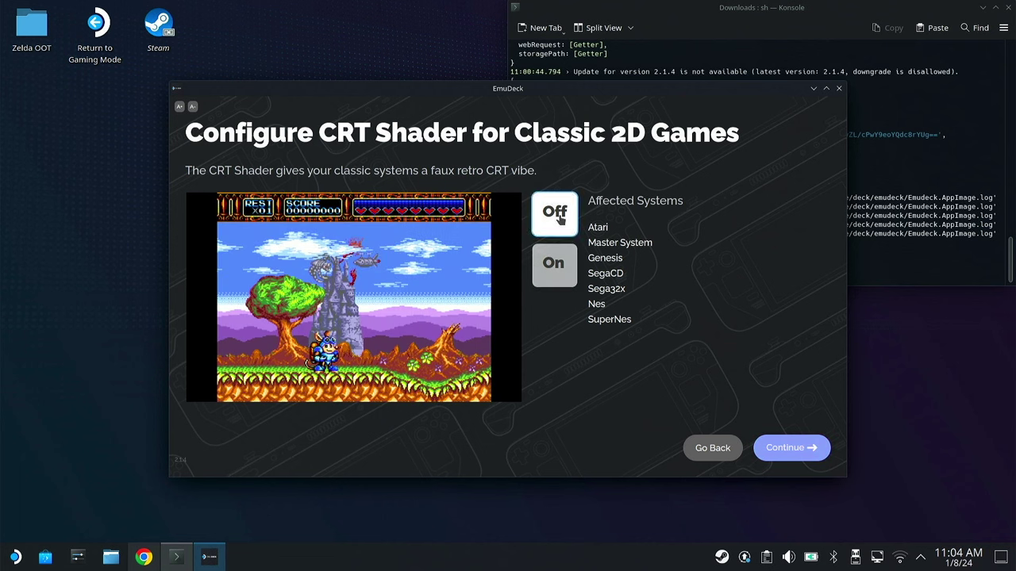
left_click(559, 272)
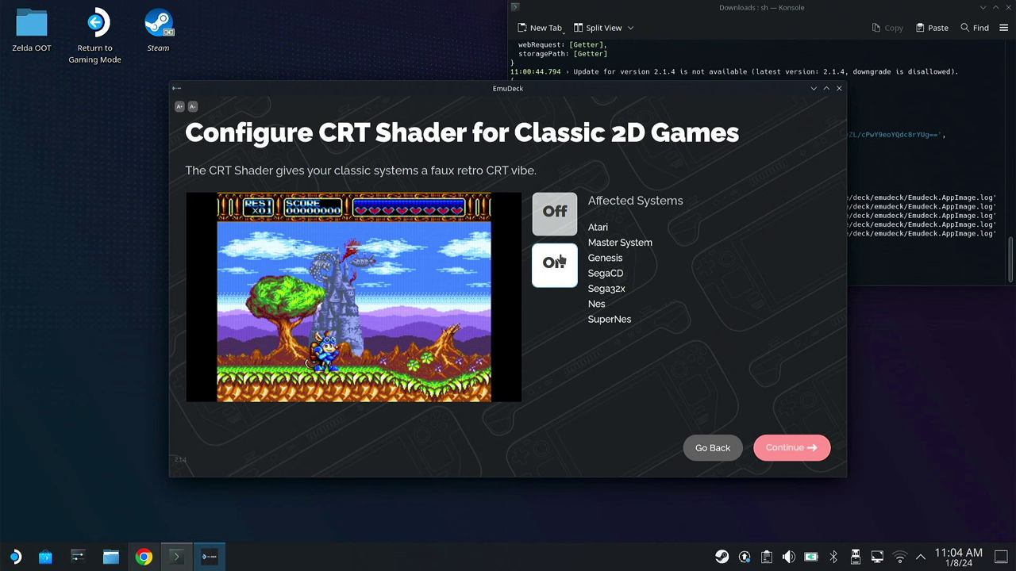
left_click(554, 213)
left_click(786, 449)
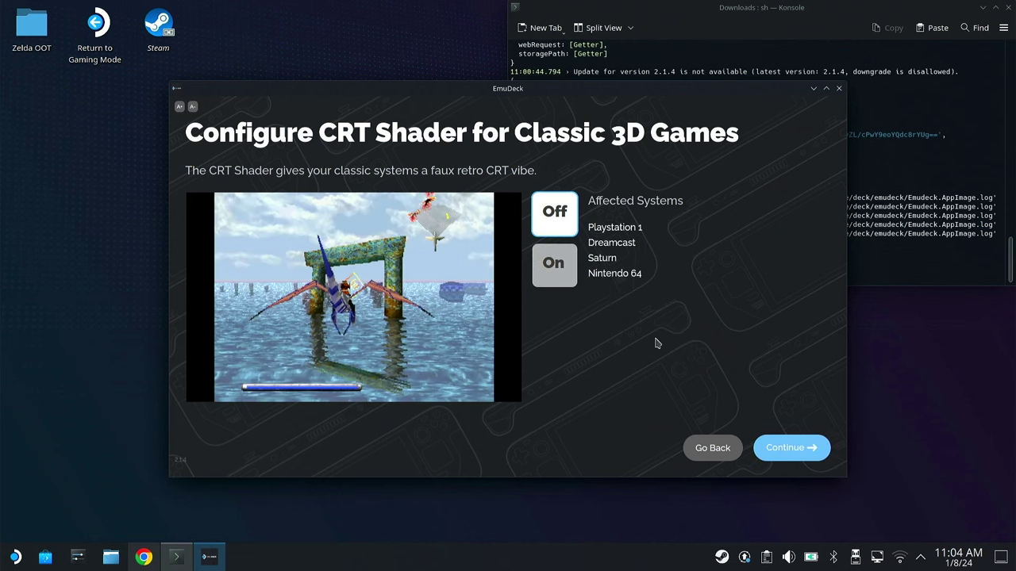
Preview the CRT shader for classic 3D games and keep it Off.
left_click(564, 271)
left_click(554, 213)
left_click(788, 449)
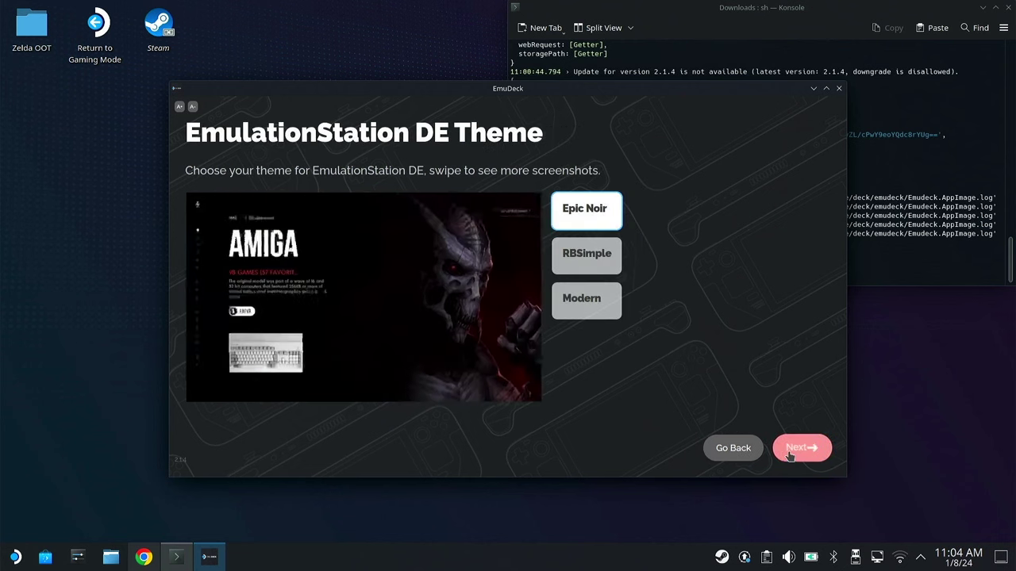
Preview the RBSimple and Modern themes for EmulationStation DE and choose Epic Noir.
left_click(611, 257)
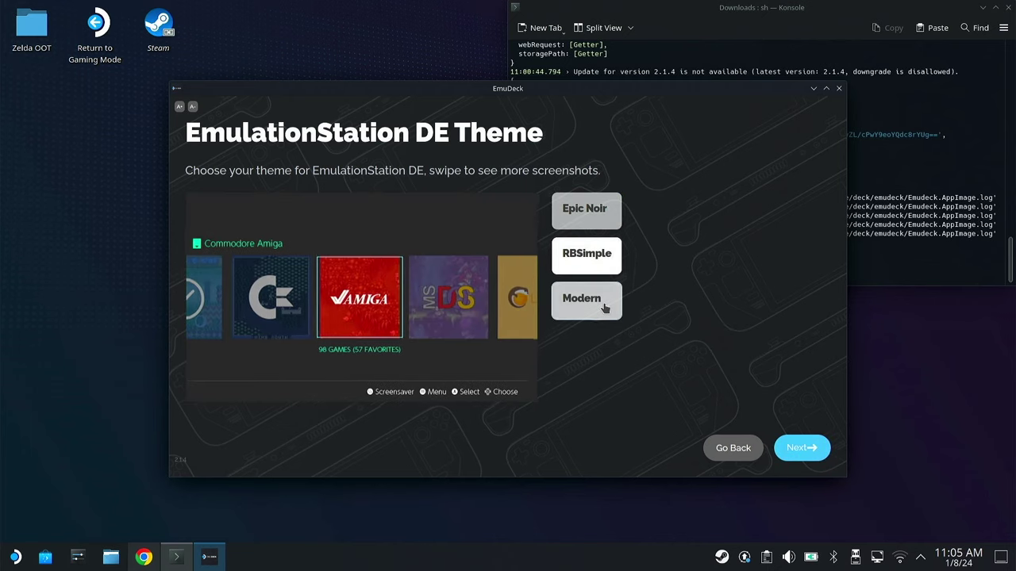
left_click(605, 308)
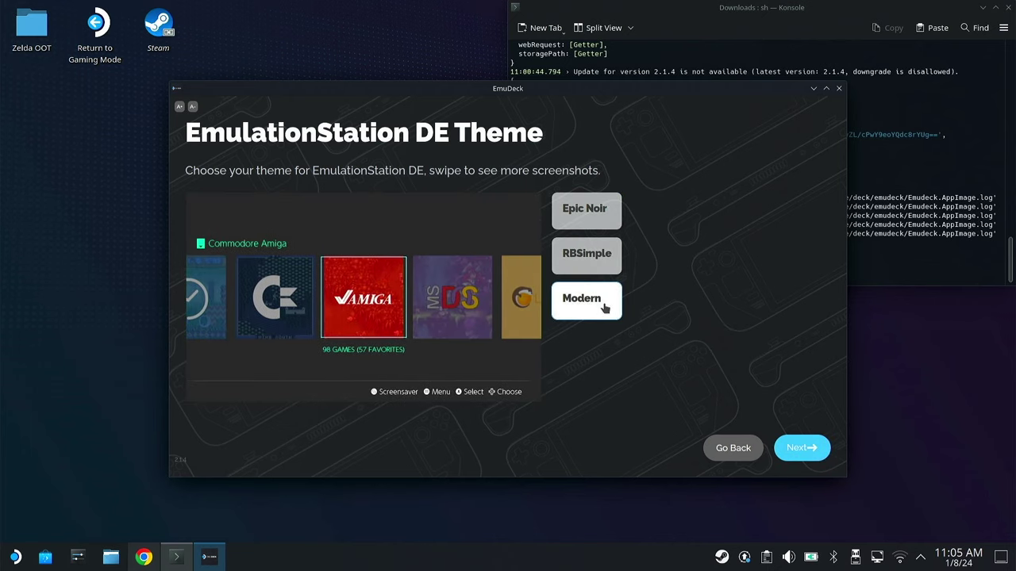
left_click(589, 219)
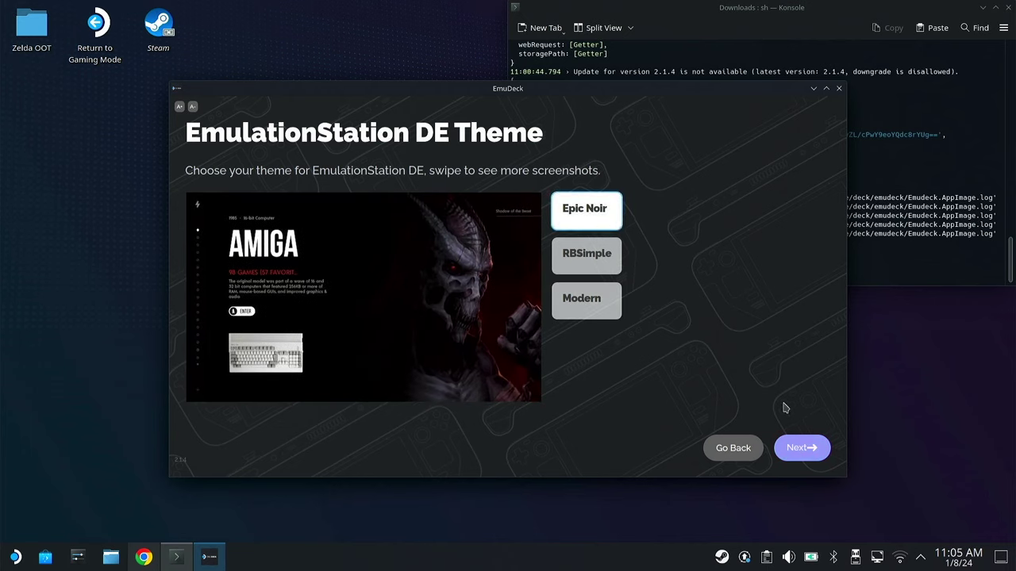
left_click(800, 449)
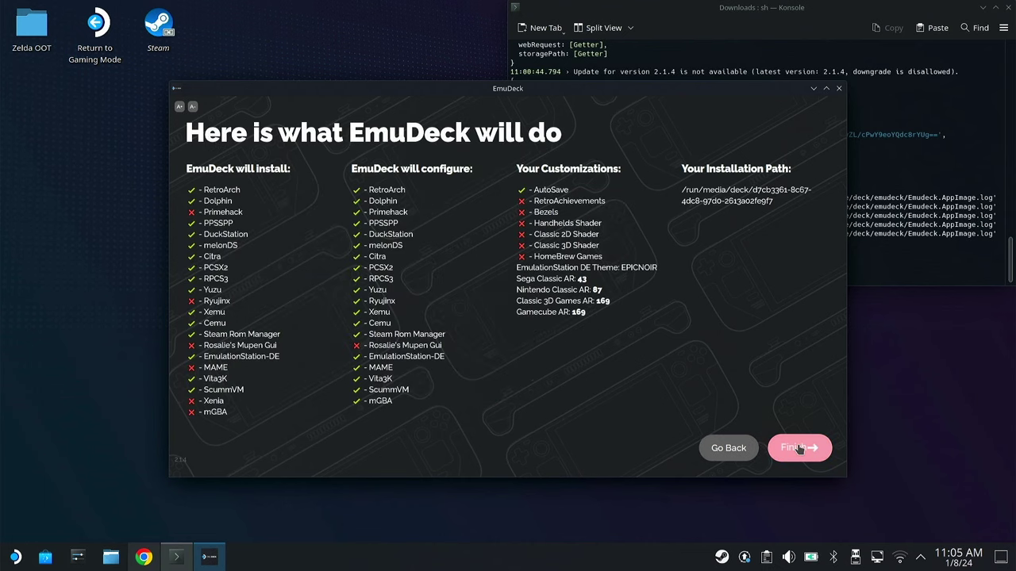
Finish the setup to run the installation, and skip the USB drive game transfer.
left_click(800, 449)
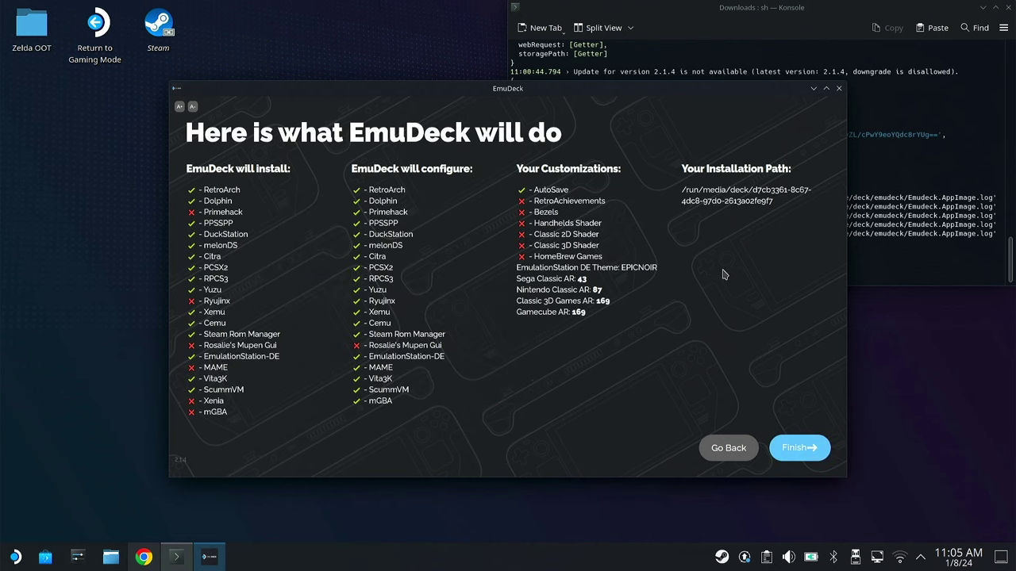
left_click(787, 450)
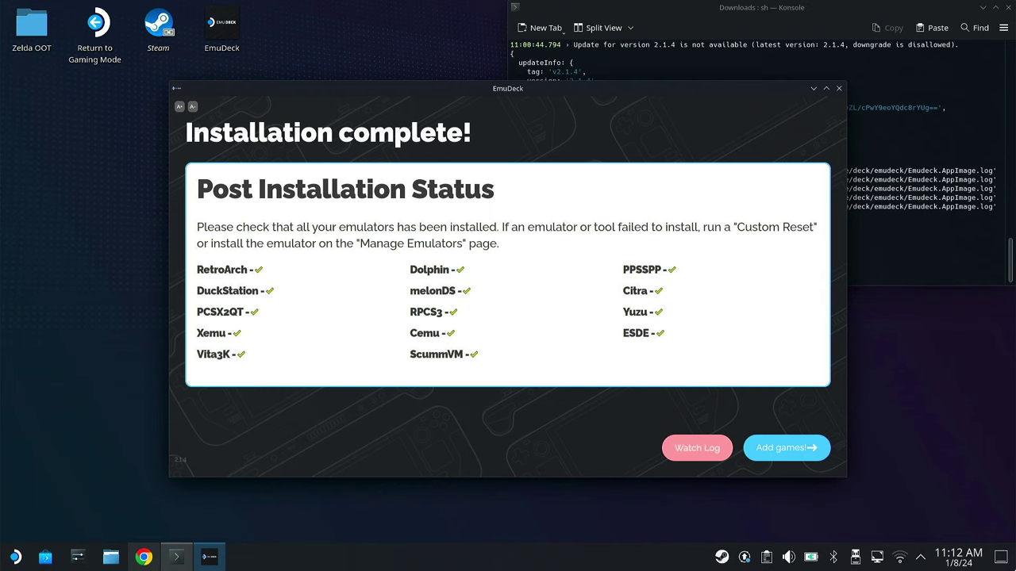
left_click(783, 449)
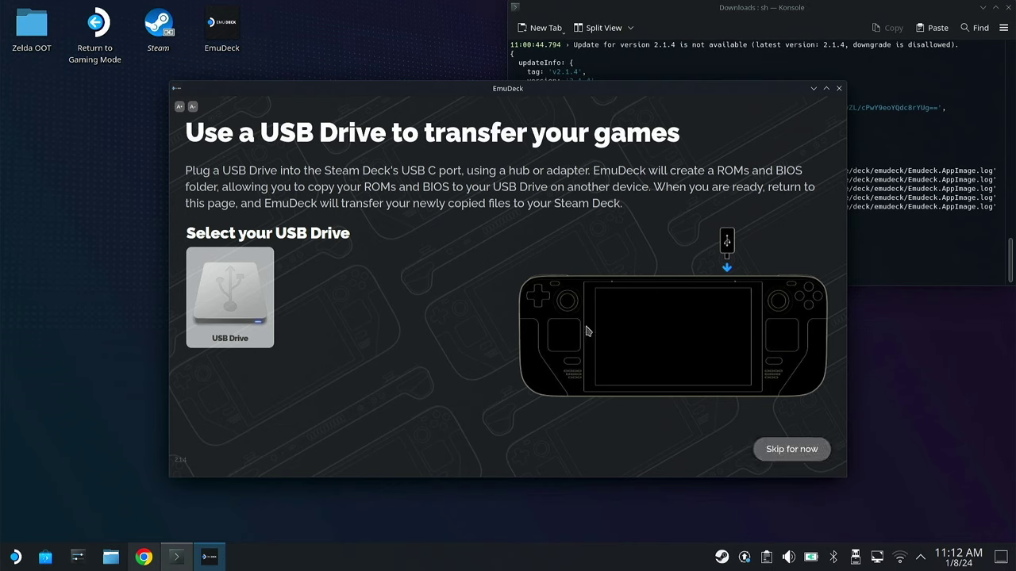
left_click(788, 450)
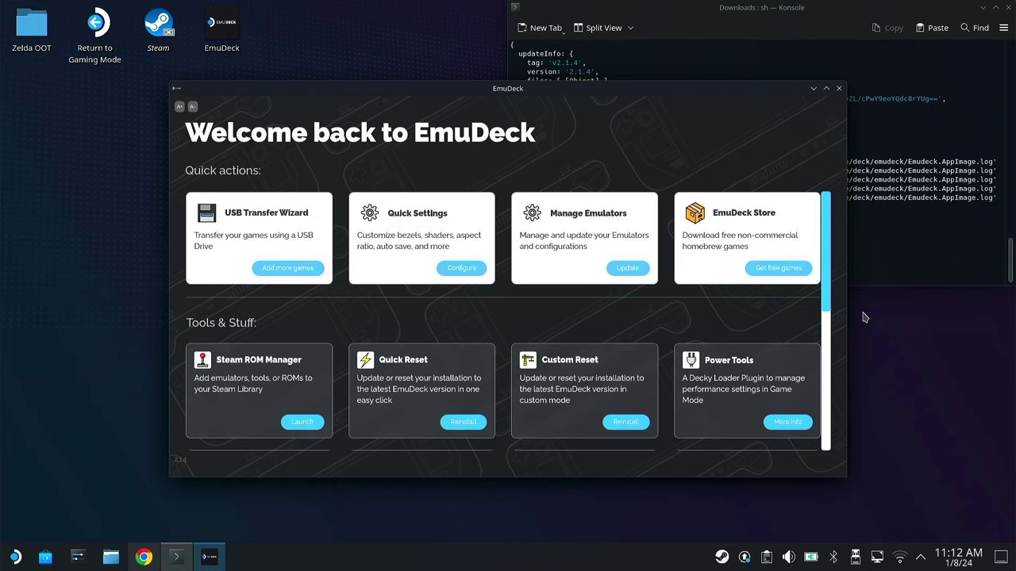
Open the Emulation/roms folder on the primary removable device in a maximized Dolphin window and show its contents as icons.
left_click(111, 560)
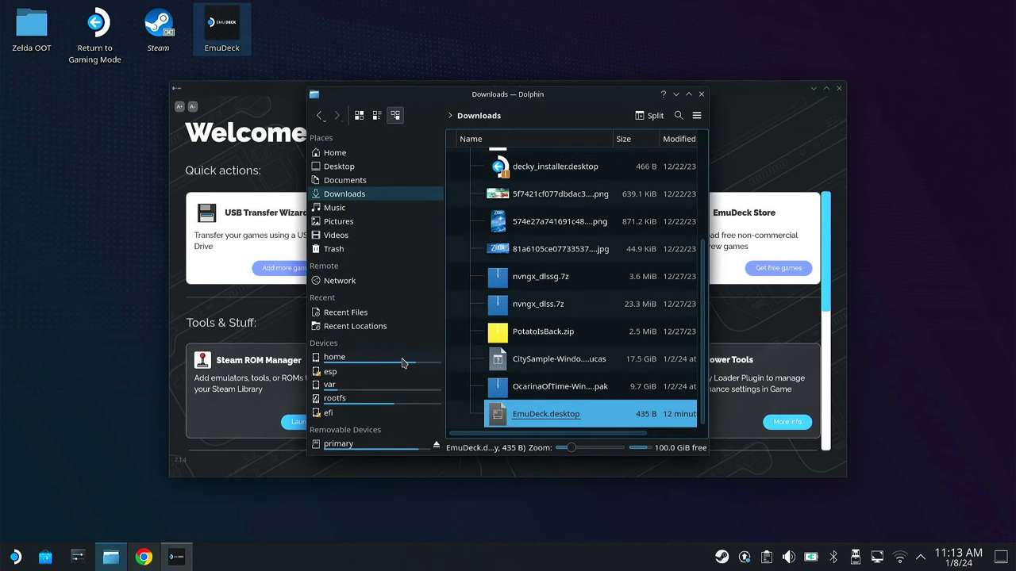
left_click(338, 445)
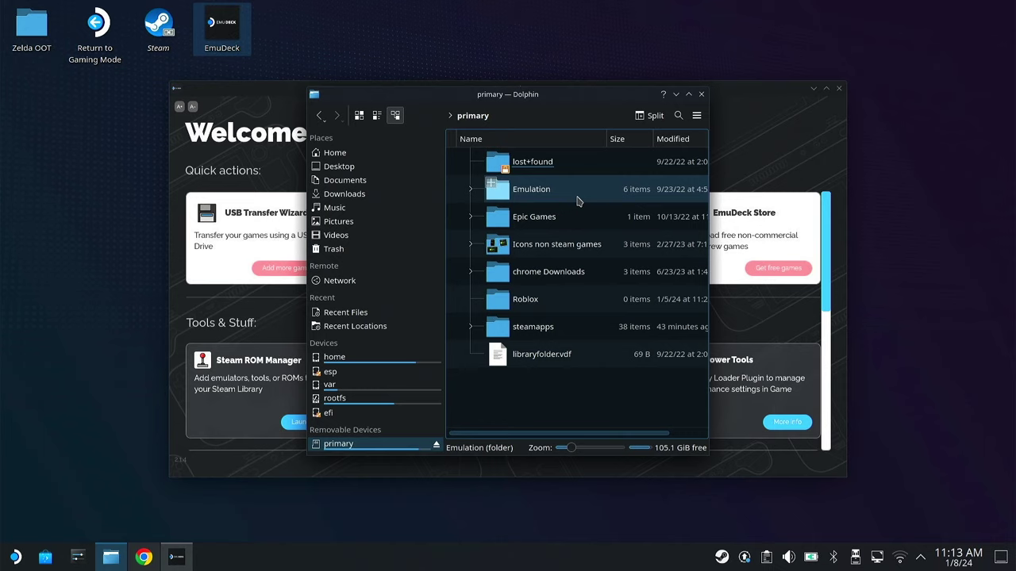
double_click(578, 201)
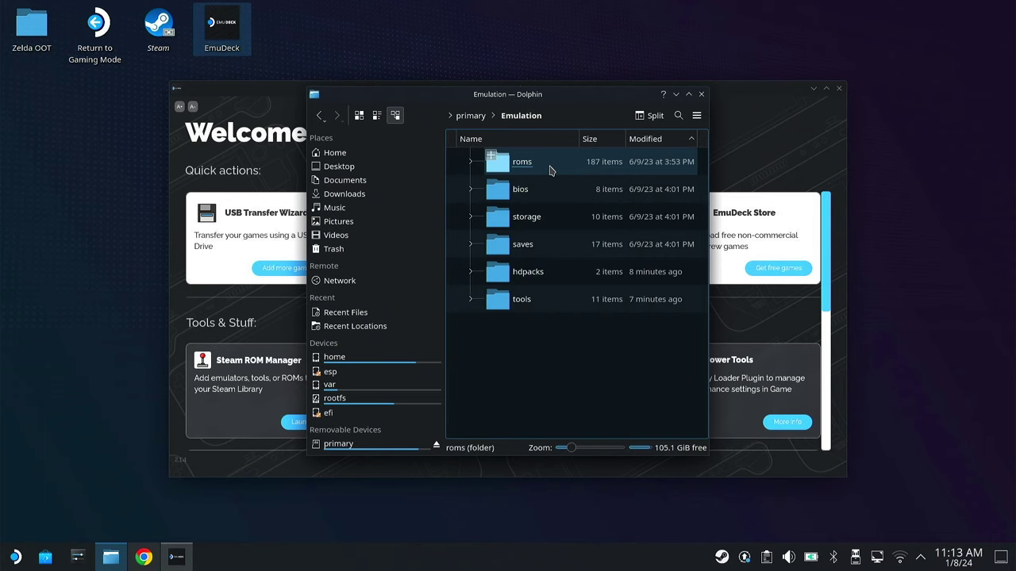
double_click(584, 98)
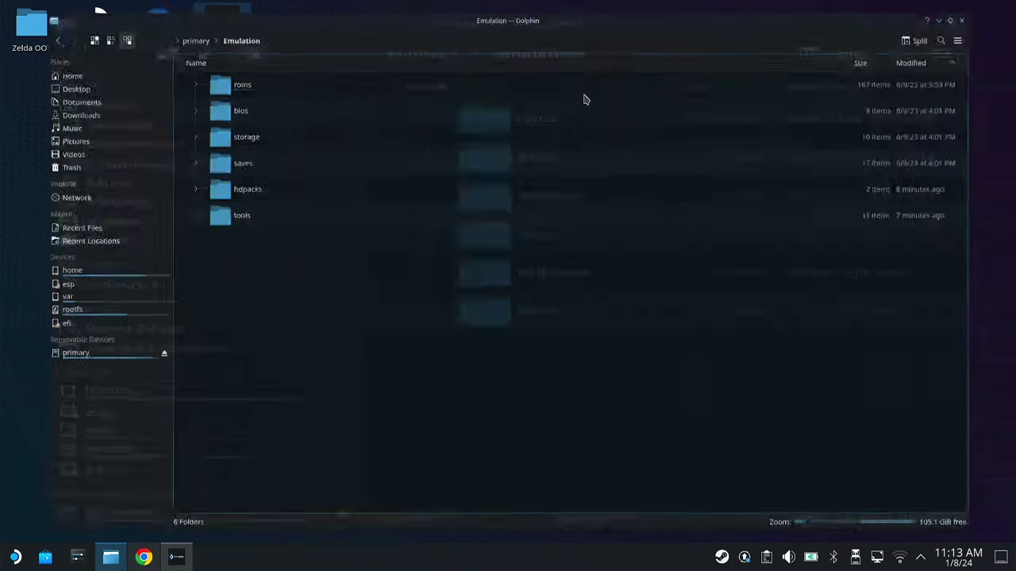
left_click(352, 83)
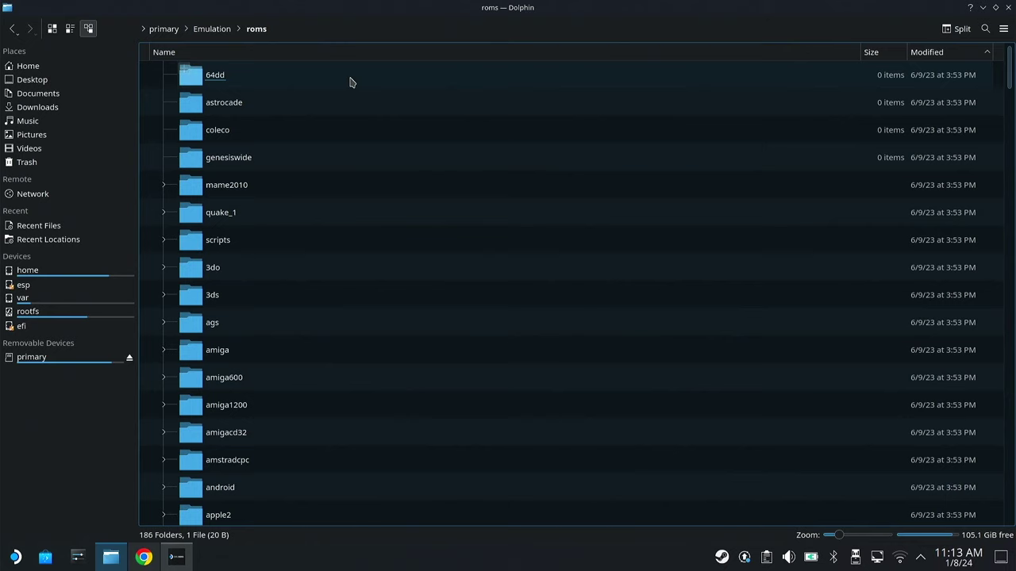
left_click(52, 28)
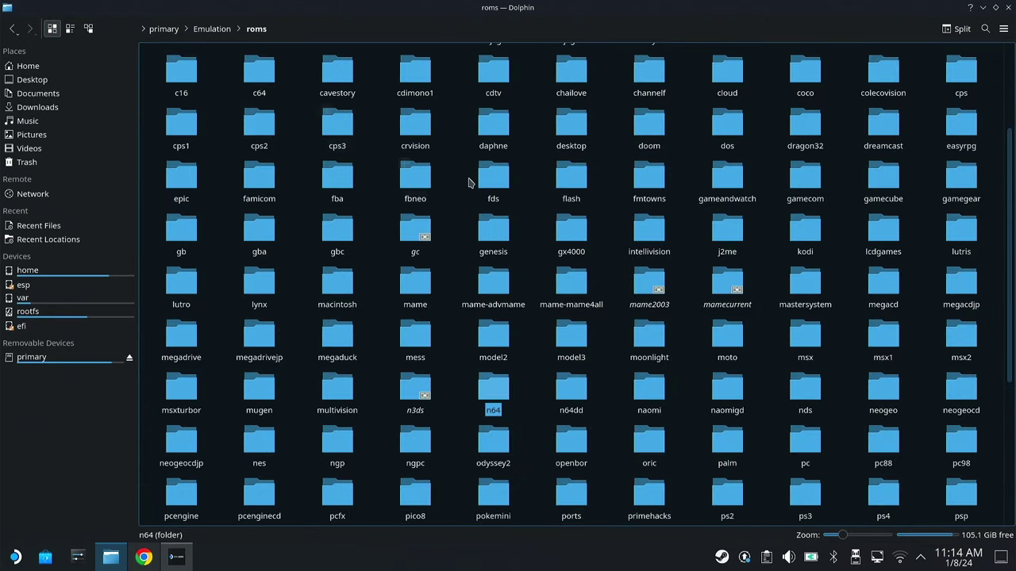
Examine the game files in the wii roms folder and return to the roms folder.
scroll(703, 207, "down", 5)
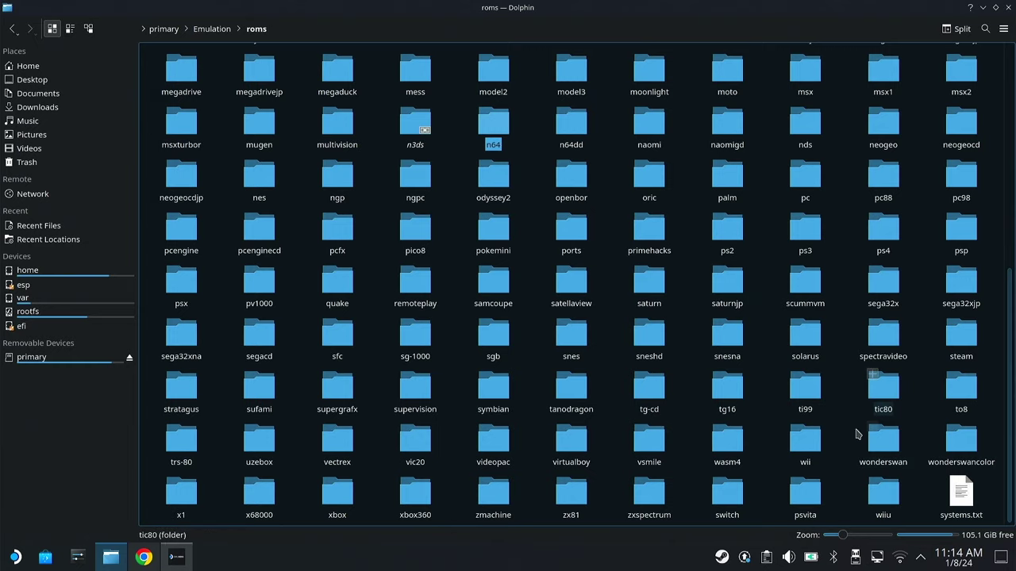
left_click(799, 446)
double_click(799, 446)
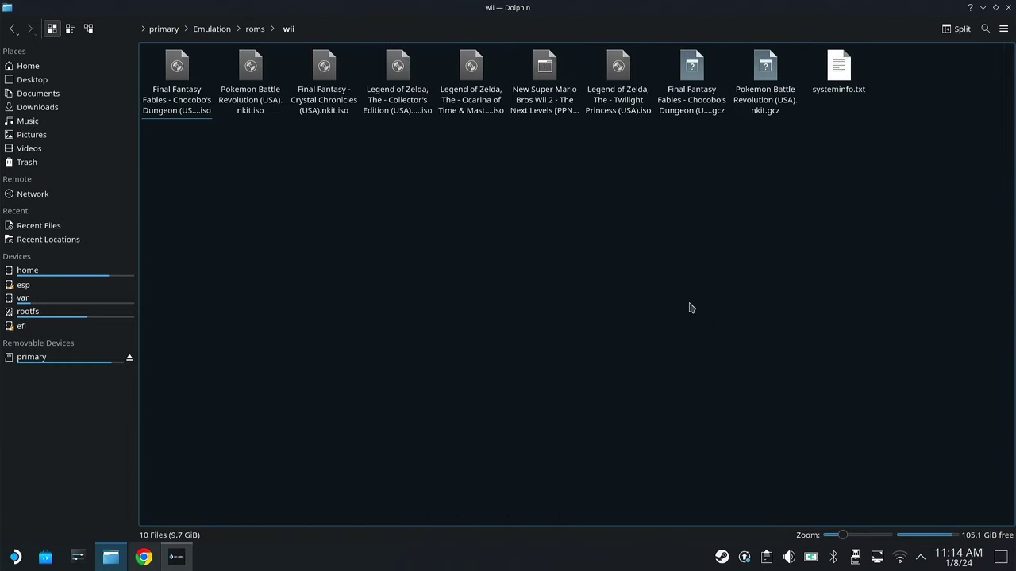
left_click_drag(604, 168, 173, 49)
left_click(730, 149)
left_click(259, 29)
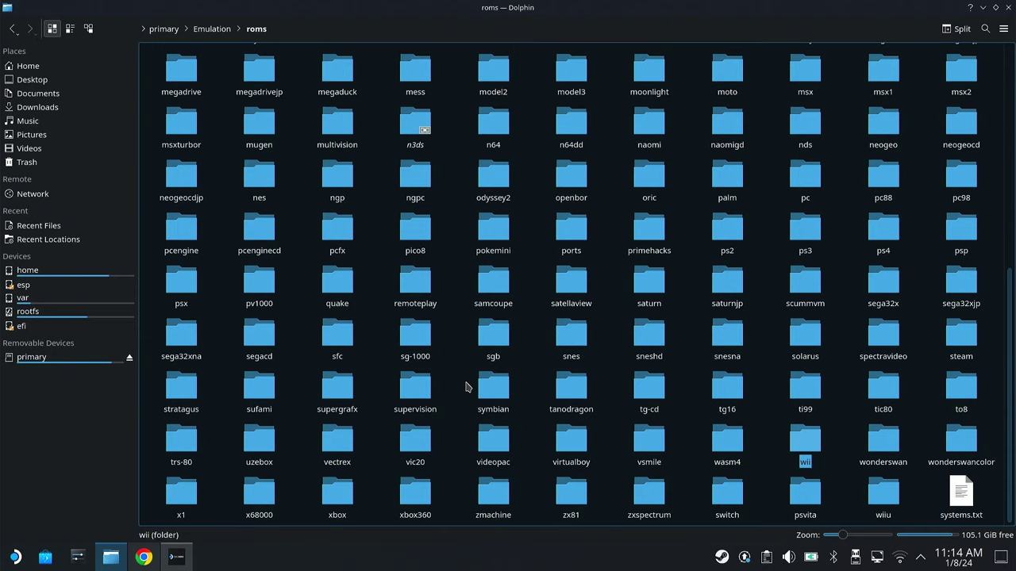
Examine the game files in the switch roms folder and return to the roms folder.
left_click(728, 496)
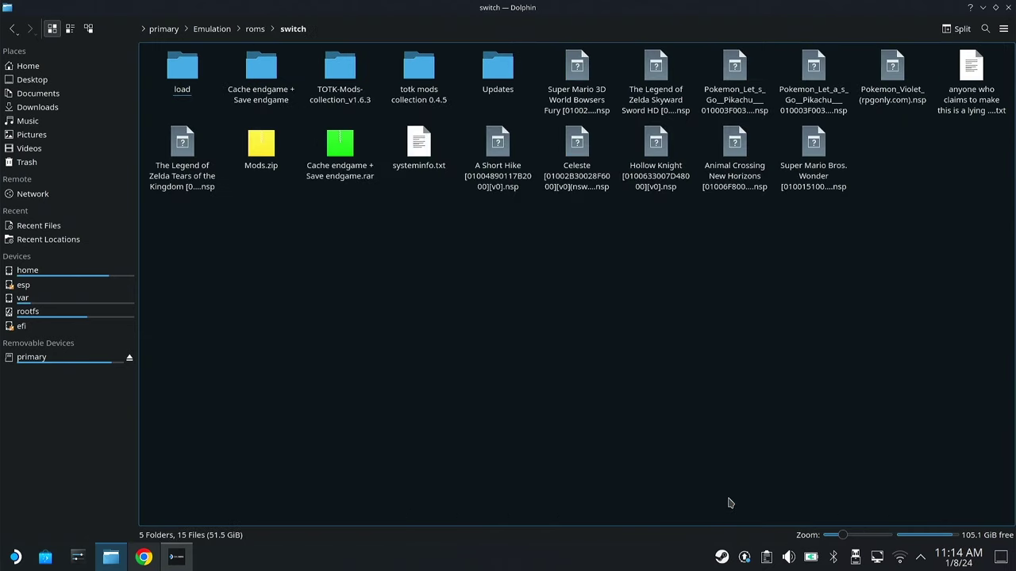
left_click_drag(849, 238, 465, 190)
left_click(255, 30)
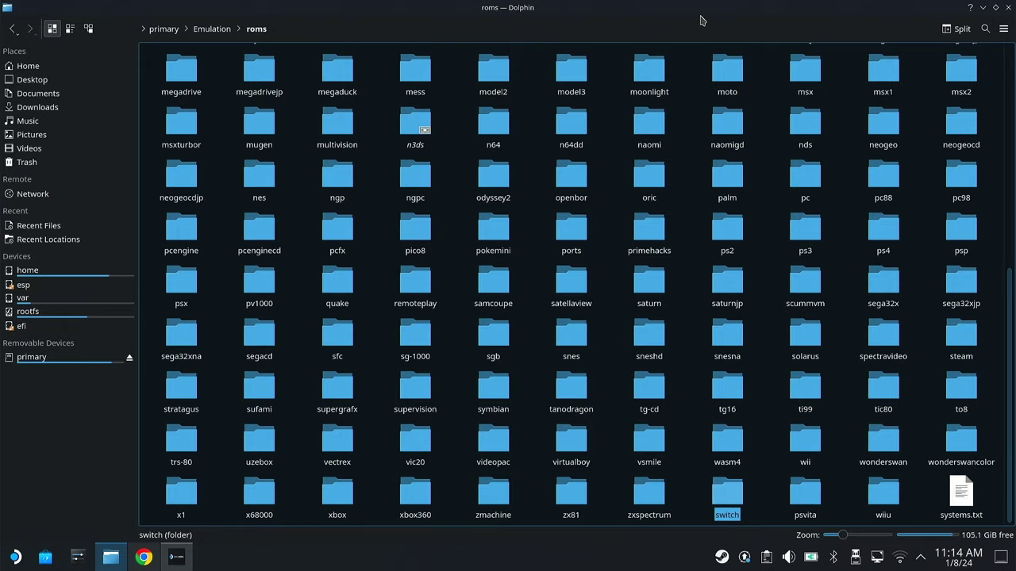
Open the yuzu keys folder inside Emulation/bios.
left_click(213, 29)
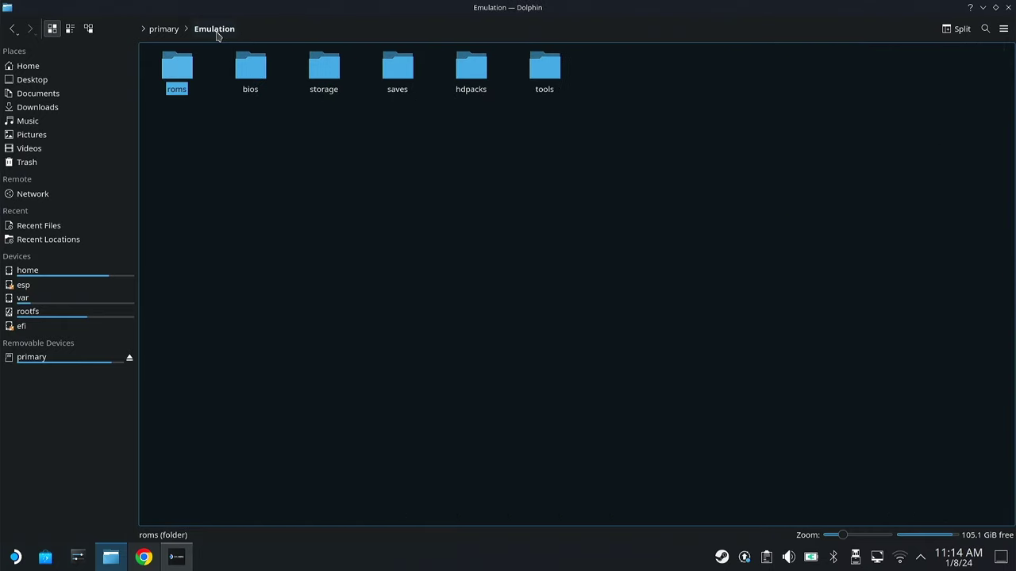
left_click(258, 76)
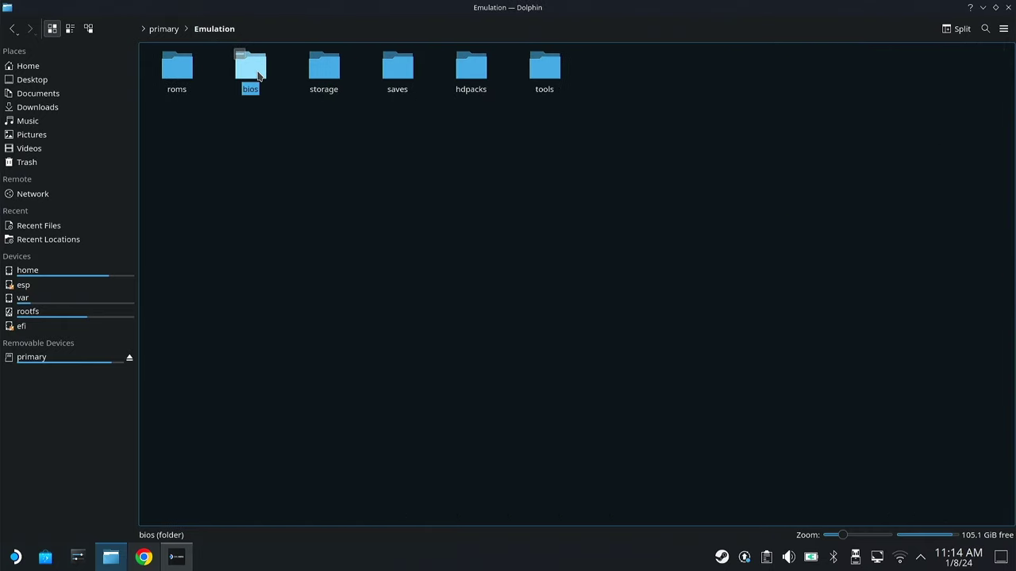
double_click(258, 76)
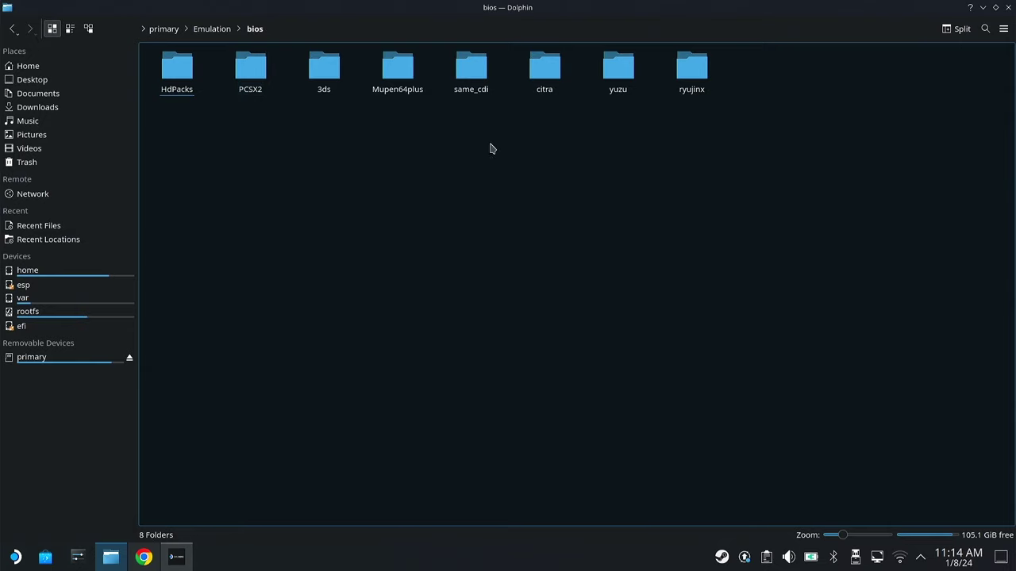
double_click(620, 67)
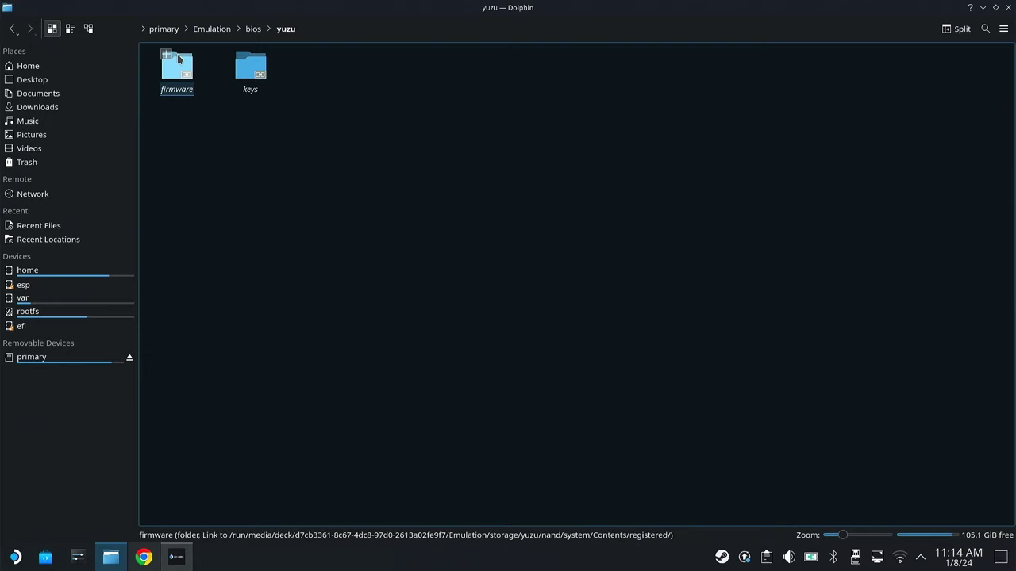
double_click(252, 70)
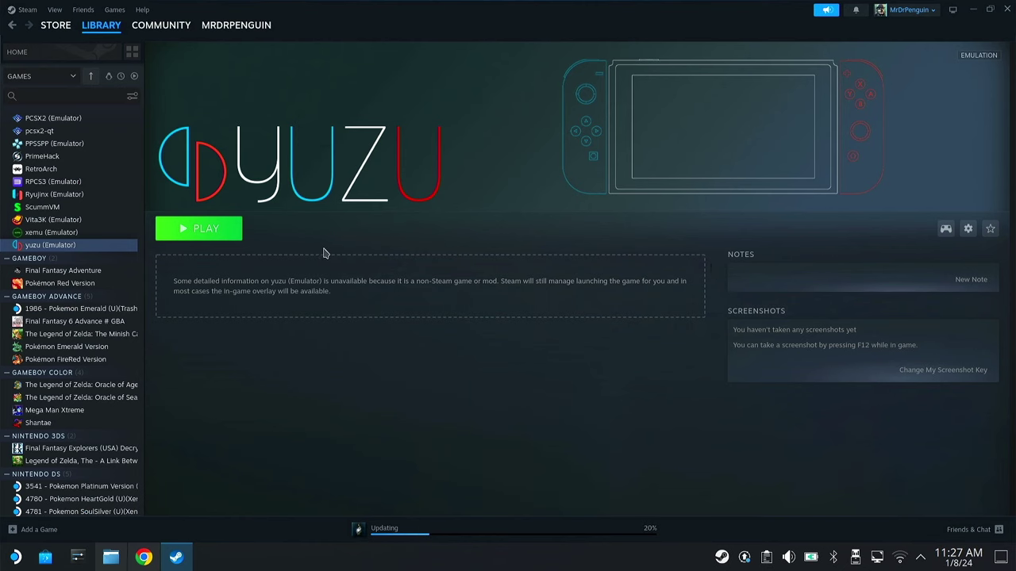
Launch yuzu from the Steam library, and move prod.keys and title.keys from Downloads/keys/16.0.3 into the yuzu keys folder.
left_click(210, 227)
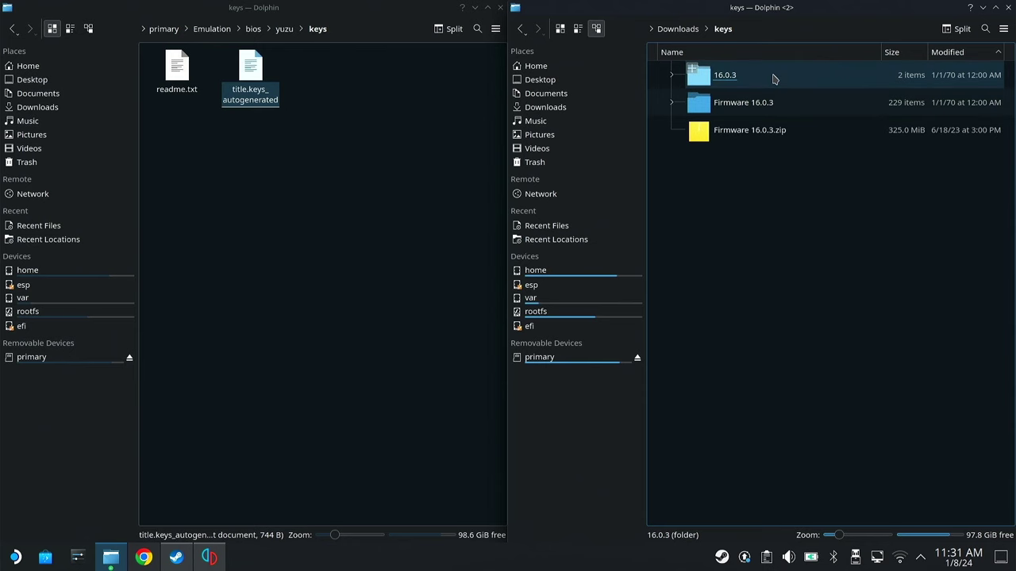
left_click(773, 77)
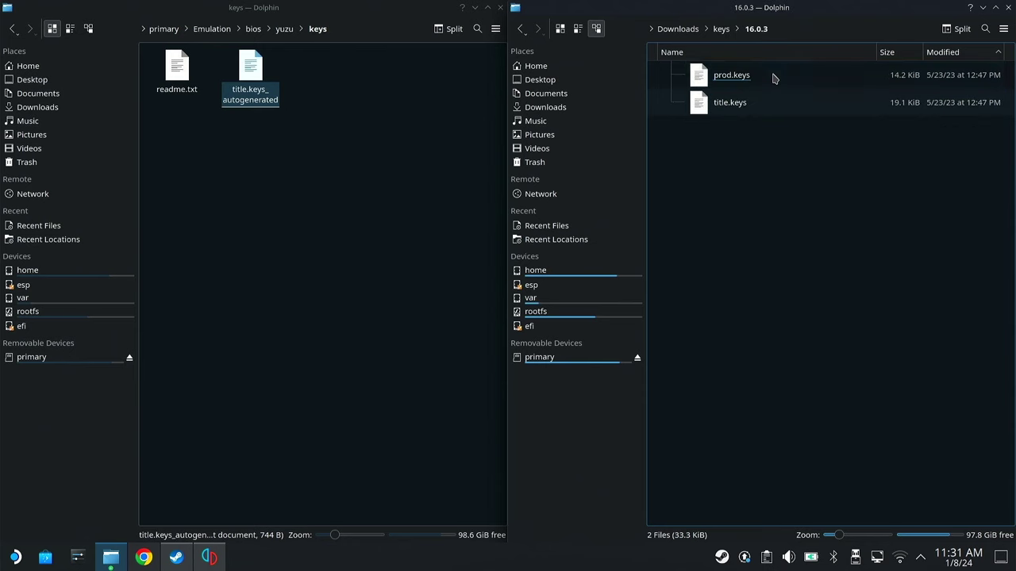
left_click_drag(800, 168, 322, 203)
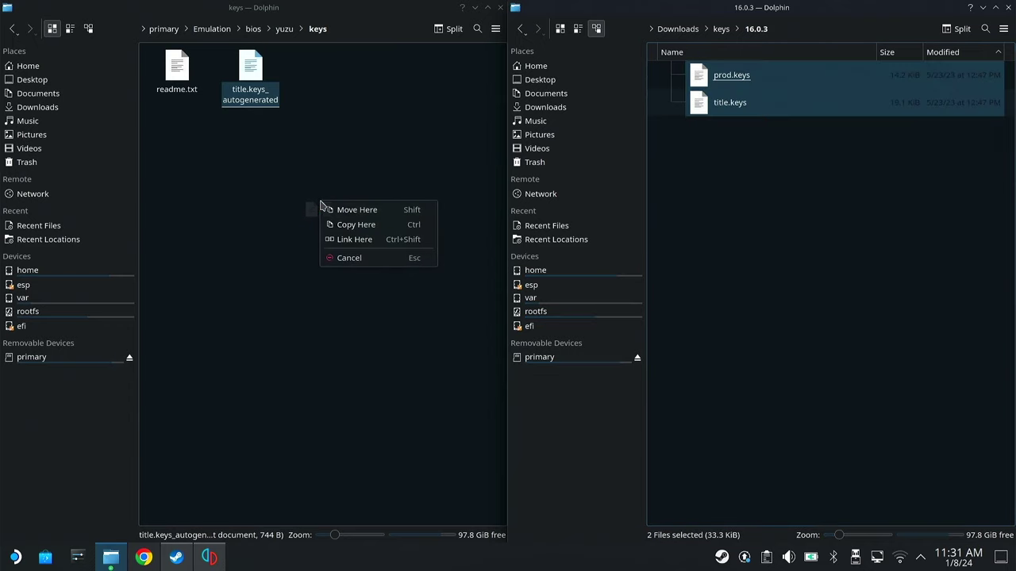
left_click(338, 208)
Move the Firmware 16.0.3 folder from Downloads/keys into the Emulation/bios/yuzu/firmware folder.
key("BackSpace")
left_click(242, 74)
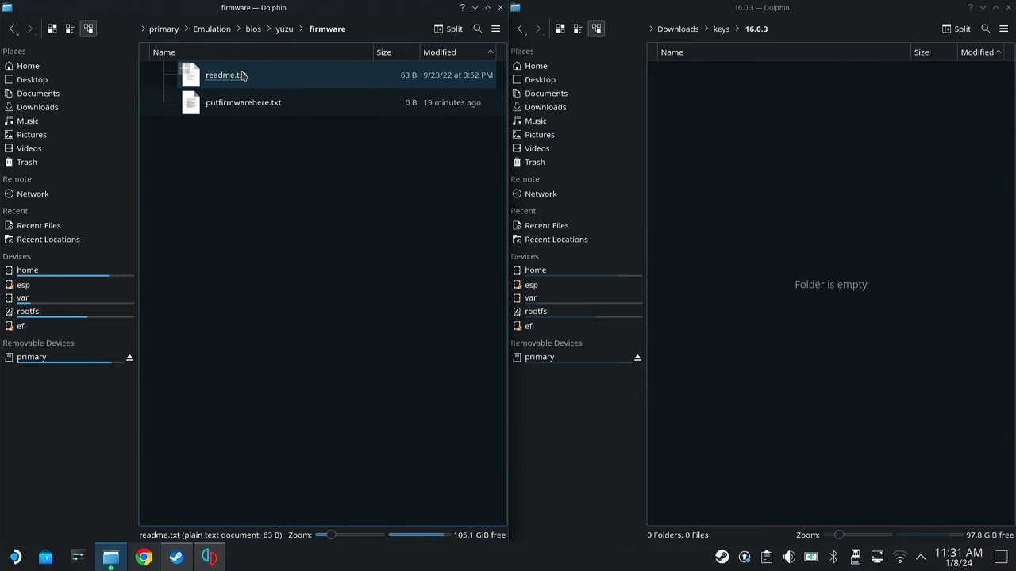
left_click(721, 28)
left_click_drag(699, 75, 334, 171)
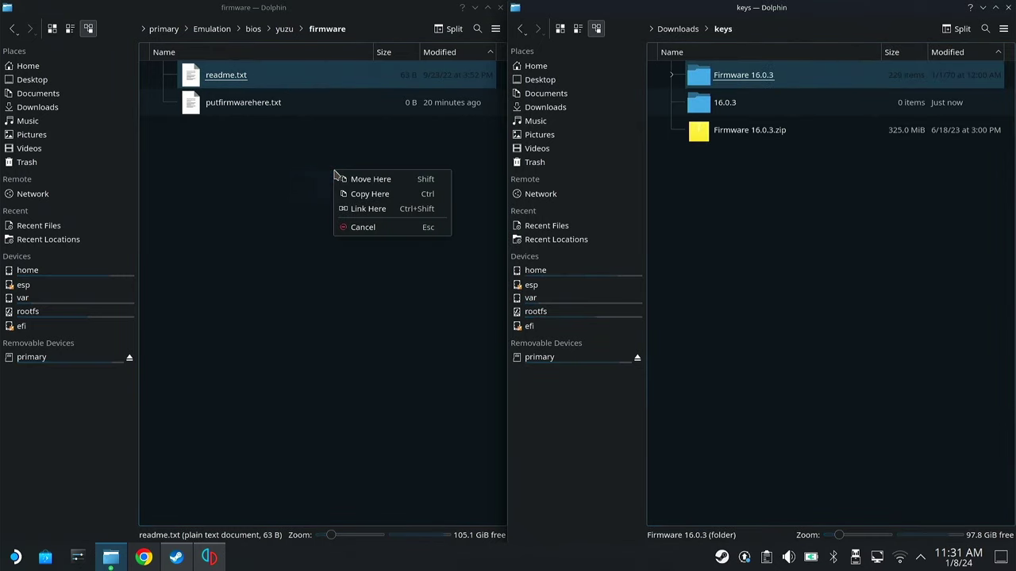
left_click(389, 181)
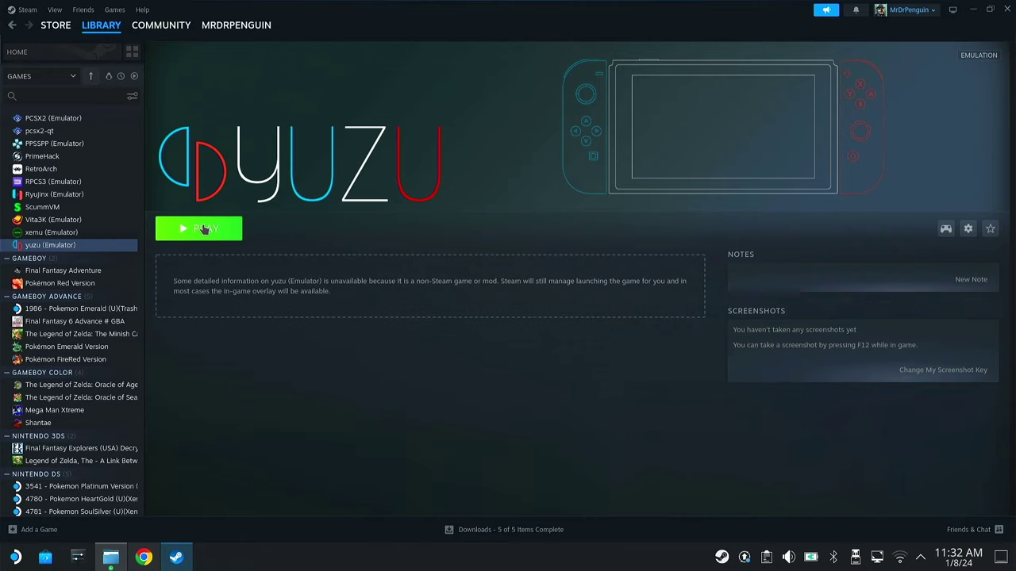
Relaunch yuzu from the Steam library and look through its list of games.
left_click(202, 227)
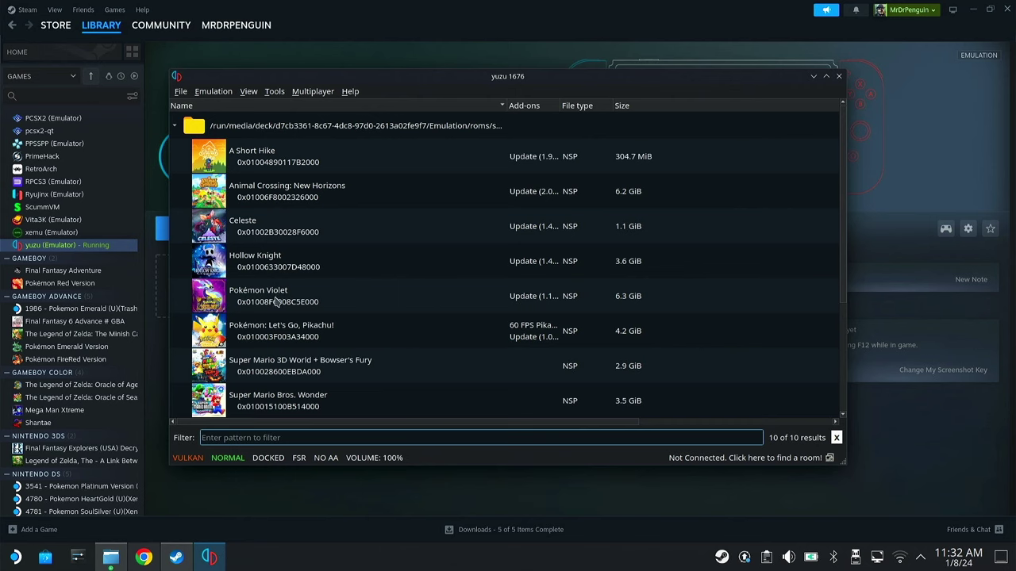
scroll(368, 278, "down", 3)
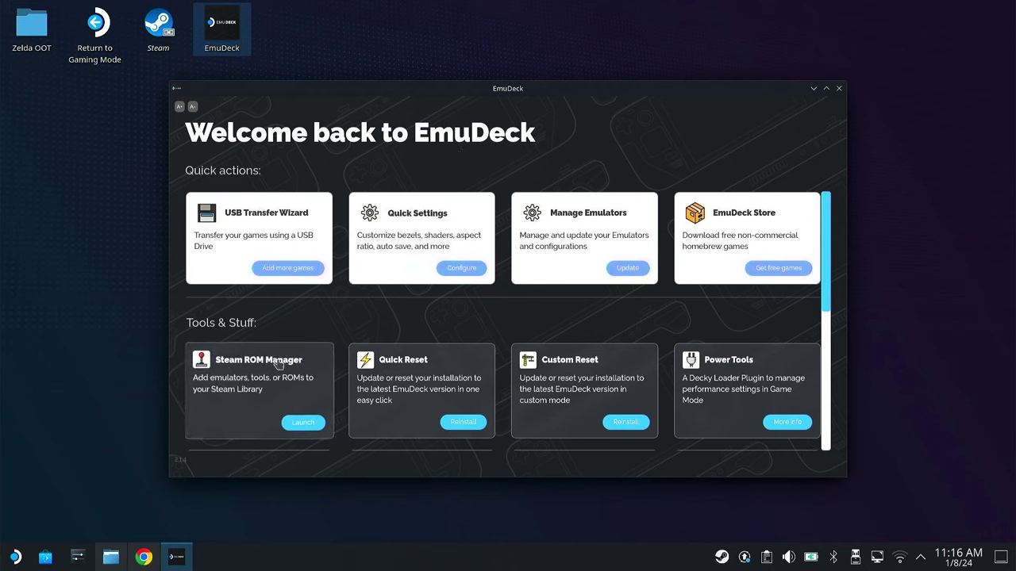
Launch Steam ROM Manager from EmuDeck, agreeing to exit Steam, and look over the list of parsers.
left_click(302, 422)
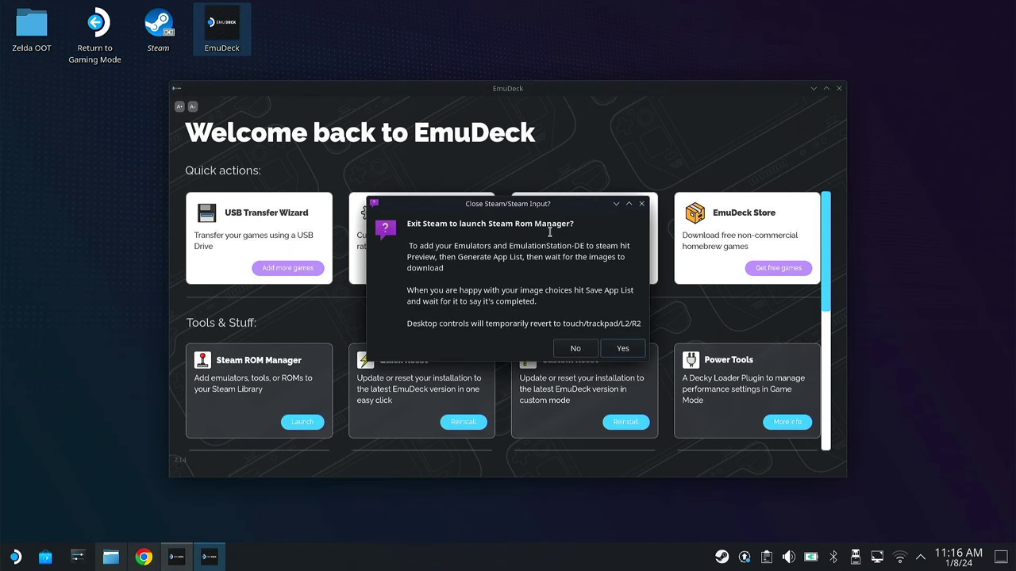
left_click(620, 349)
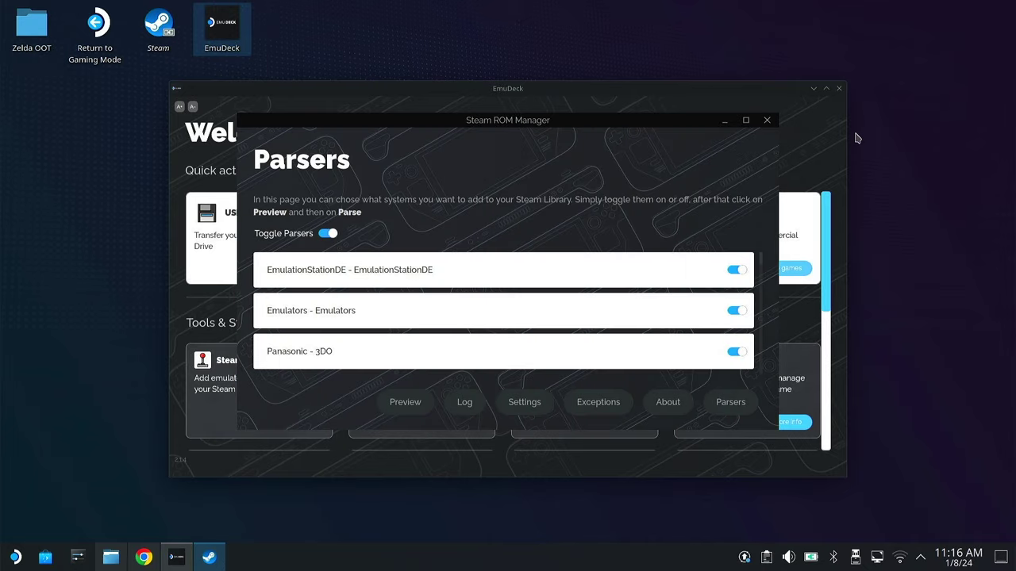
scroll(578, 333, "down", 5)
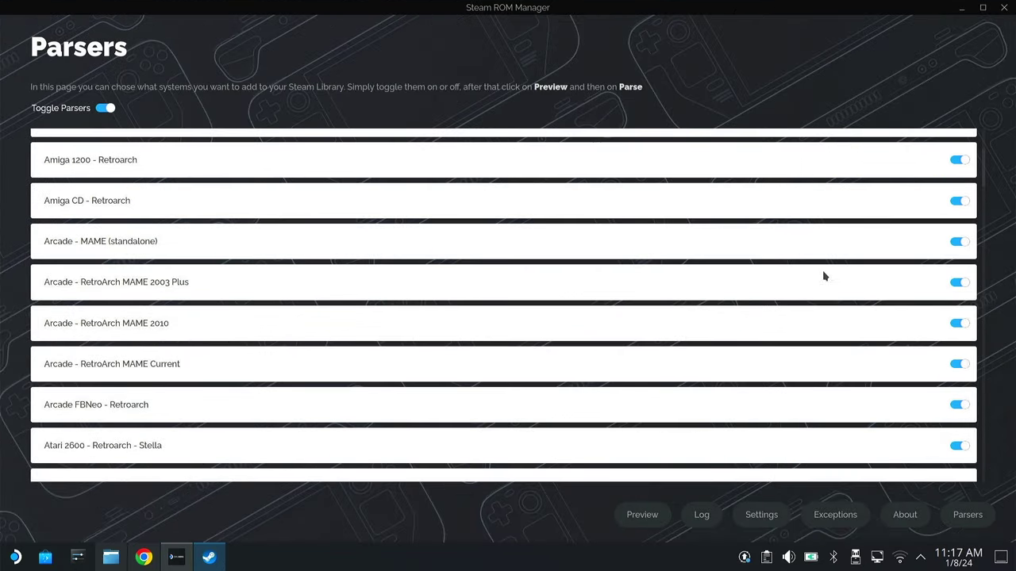
Disable the Panasonic 3DO, Amiga, Amiga 600, Amiga 1200 and Amiga CD parsers.
left_click(957, 229)
left_click(960, 268)
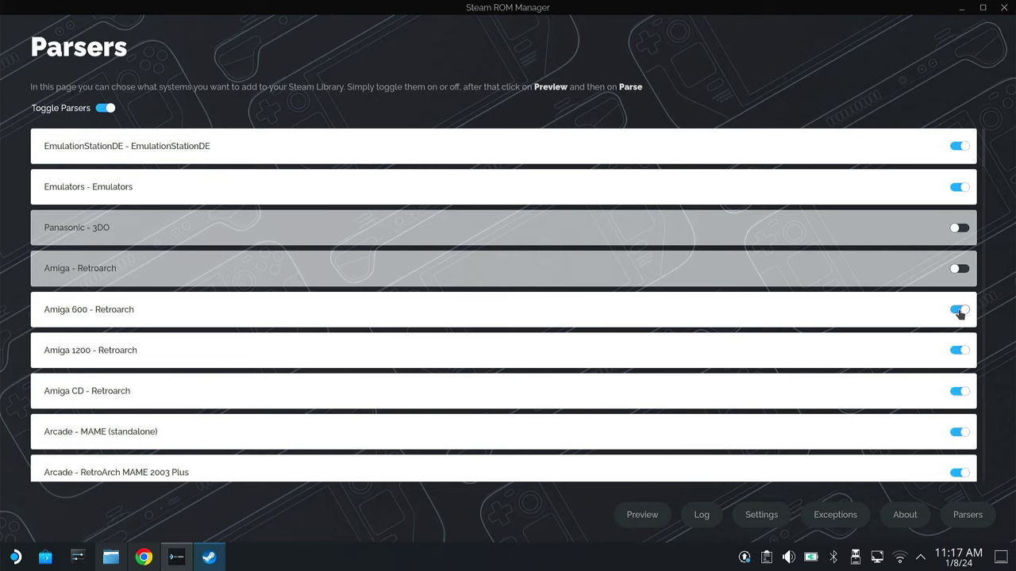
left_click(960, 310)
left_click(959, 350)
left_click(959, 391)
Disable the Arcade parsers plus the Atari 2600, Atari Lynx and Bandai WonderSwan/Color parsers.
left_click(960, 432)
left_click(959, 472)
scroll(959, 445, "down", 3)
left_click(959, 382)
left_click(959, 423)
left_click(960, 464)
scroll(936, 413, "down", 3)
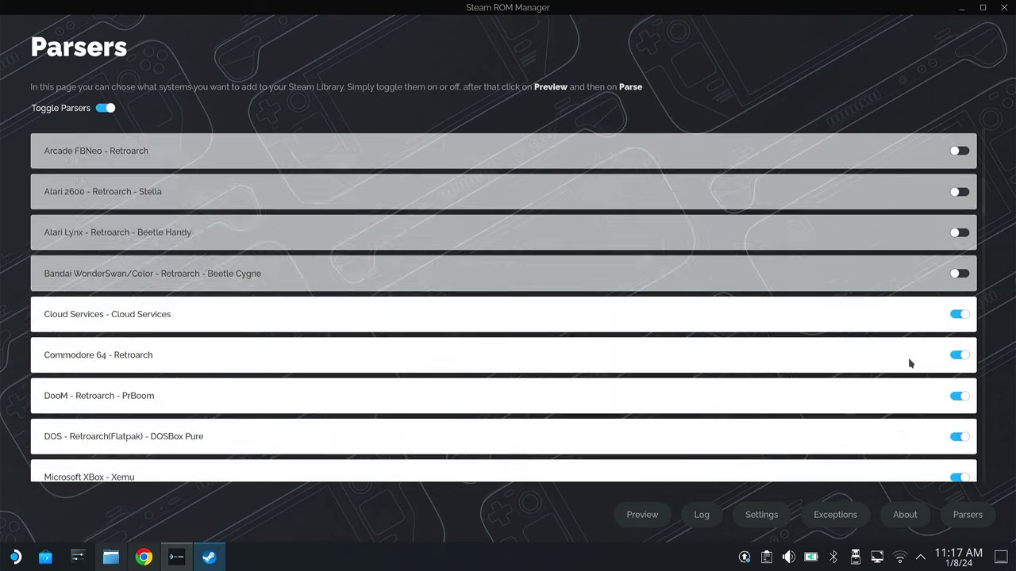
Disable the Cloud Services, Commodore 64, DooM and Microsoft Xbox 360 - Xenia - XBLA parsers.
left_click(959, 291)
left_click(959, 332)
left_click(959, 373)
scroll(961, 317, "down", 4)
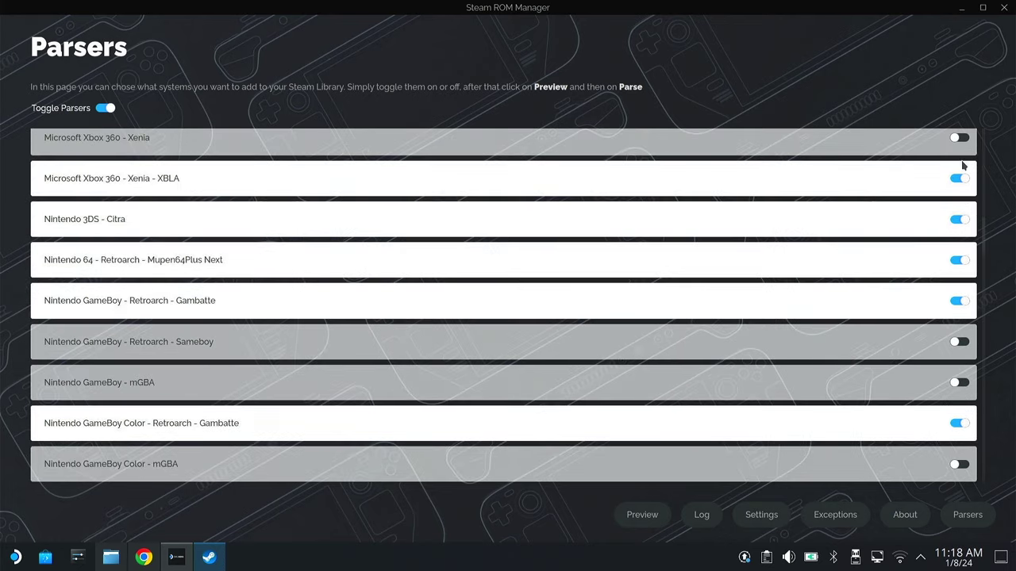
left_click(960, 173)
Disable the Nintendo SNES WideScreen - Retroarch - Snes9x parser, keeping the regular Nintendo SNES parser enabled.
scroll(921, 342, "down", 4)
scroll(926, 376, "down", 3)
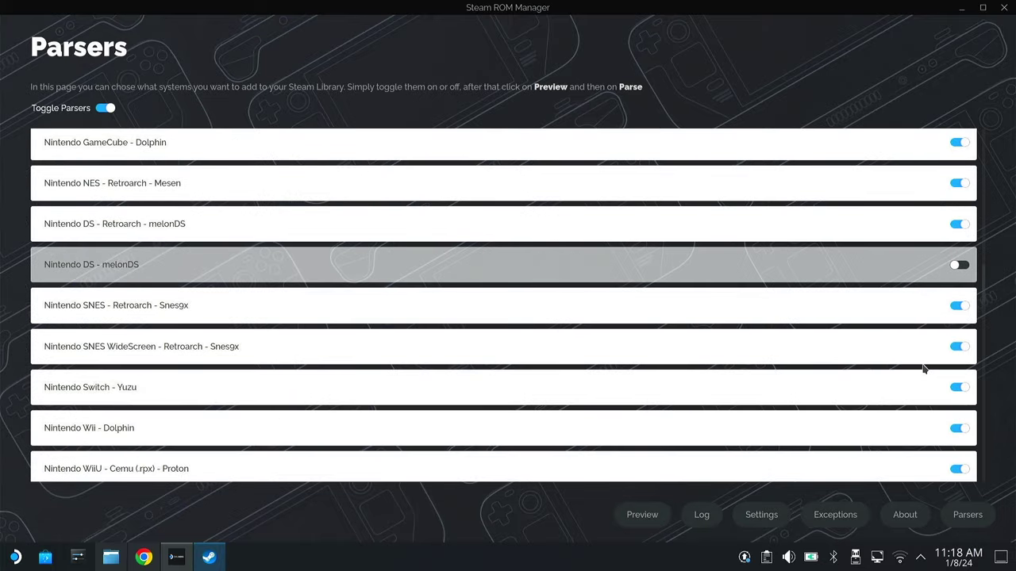
left_click(960, 346)
left_click(959, 305)
left_click(959, 305)
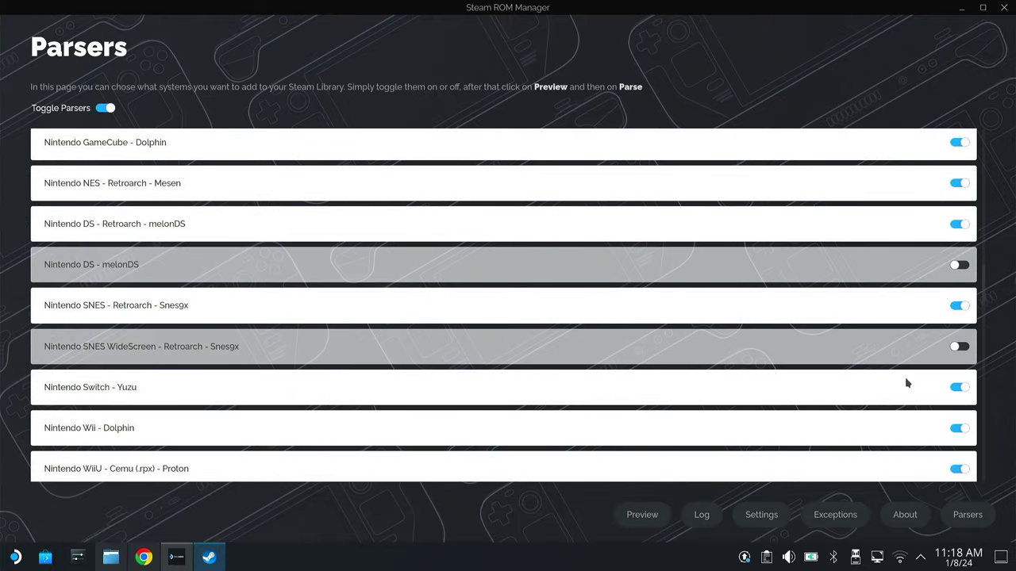
Disable the unused parsers after the Nintendo systems, including Remote Play Clients and Sega 32X.
scroll(913, 380, "down", 3)
scroll(931, 383, "down", 3)
left_click(960, 376)
left_click(959, 420)
left_click(958, 461)
Disable the Sega parsers from Sega CD/Mega CD through Master System, plus Sega Saturn and SNK Neo Geo Pocket/Color.
scroll(956, 461, "down", 6)
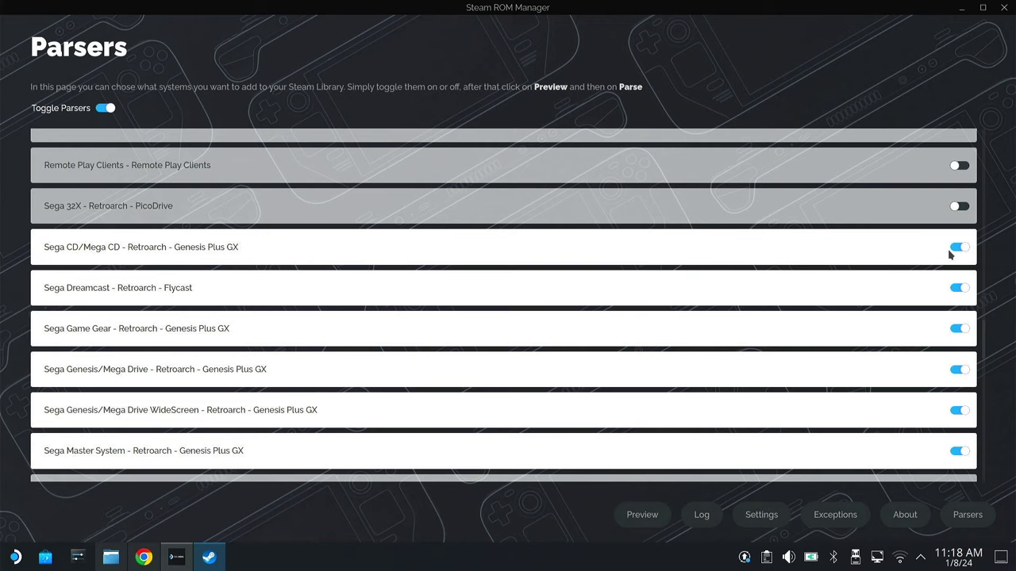
left_click(958, 247)
left_click(958, 287)
left_click(957, 328)
left_click(959, 369)
left_click(960, 410)
left_click(960, 451)
scroll(939, 383, "down", 6)
left_click(959, 277)
left_click(960, 320)
scroll(891, 358, "down", 6)
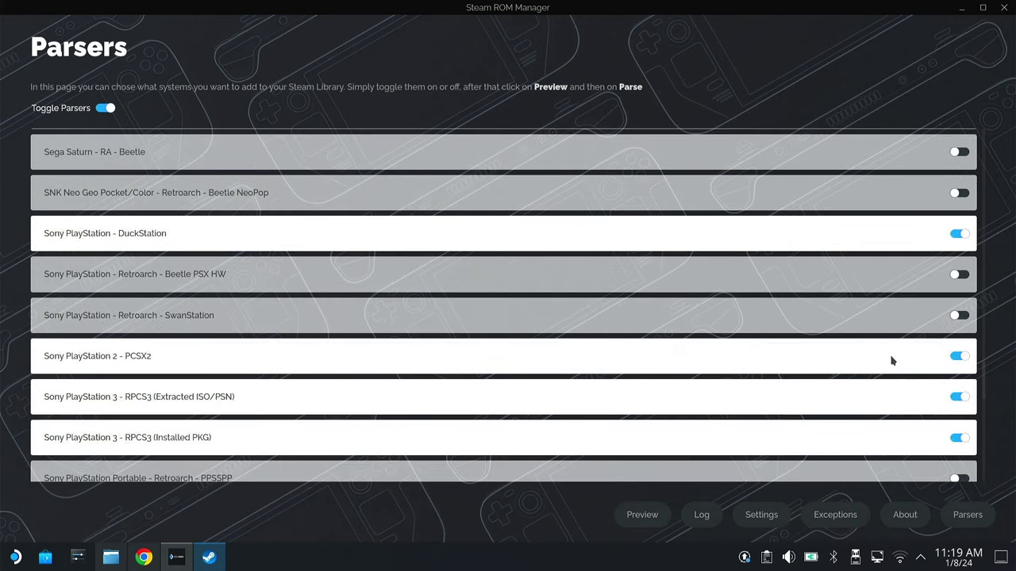
Disable the unused parsers after the PlayStation 3 entries, including ZX Spectrum - Retroarch - Fuse and ScummVM.
scroll(917, 402, "down", 5)
left_click(959, 240)
left_click(960, 322)
left_click(960, 363)
left_click(959, 403)
left_click(959, 445)
scroll(907, 387, "down", 8)
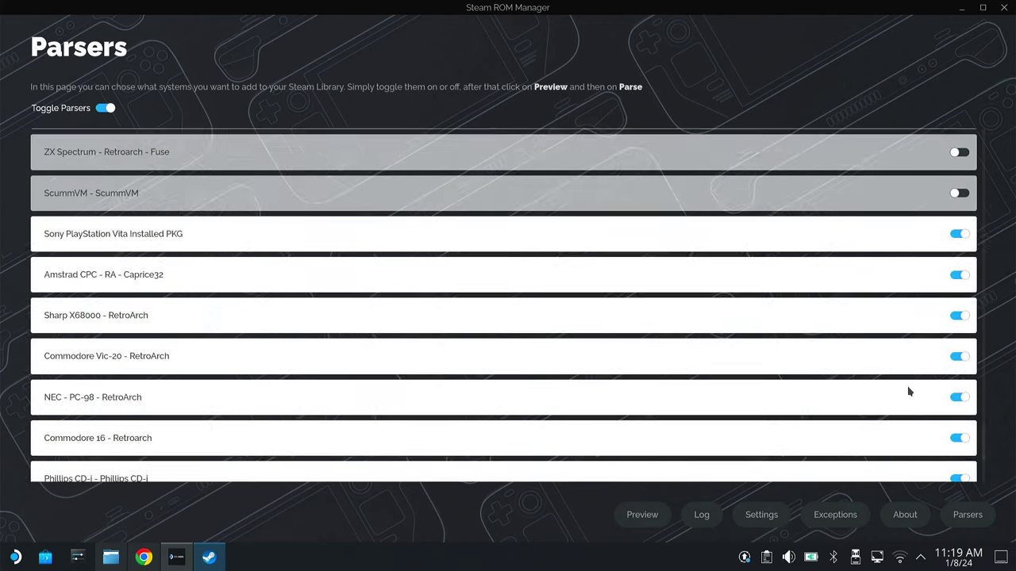
Disable the Amstrad CPC, Sharp X68000, Commodore Vic-20, NEC PC-98, Commodore 16, Phillips CD-i and Pico 8 parsers.
left_click(959, 211)
left_click(959, 251)
left_click(959, 292)
left_click(959, 334)
left_click(959, 374)
left_click(959, 415)
left_click(960, 455)
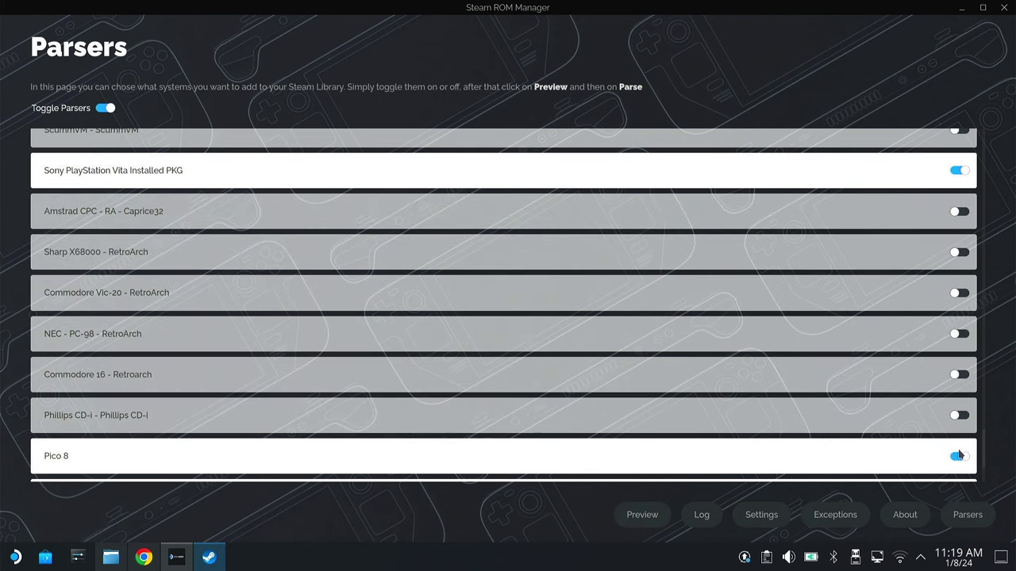
Open the preview of games to add to Steam and parse the enabled systems.
scroll(956, 421, "down", 3)
left_click(642, 514)
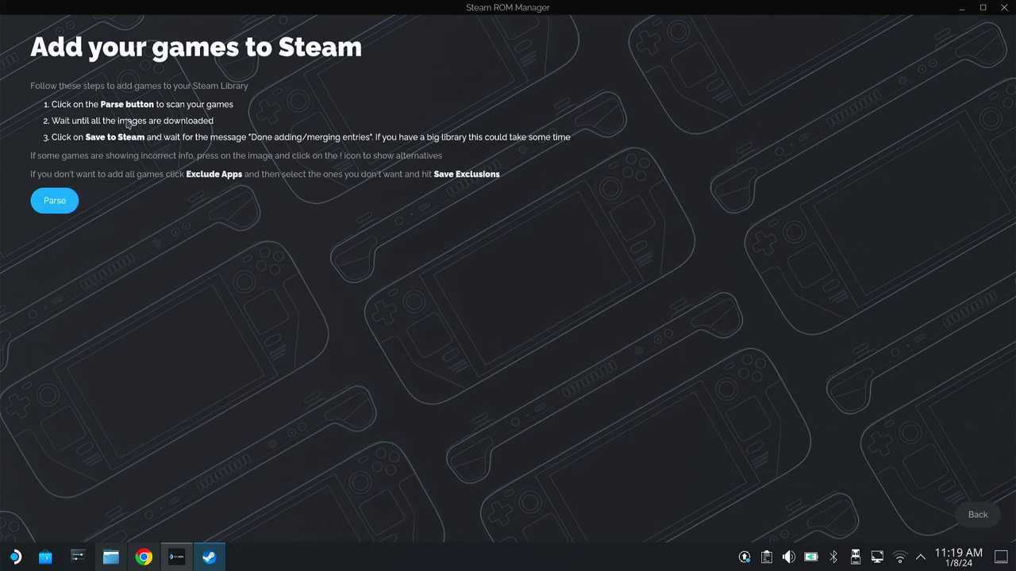
left_click(55, 201)
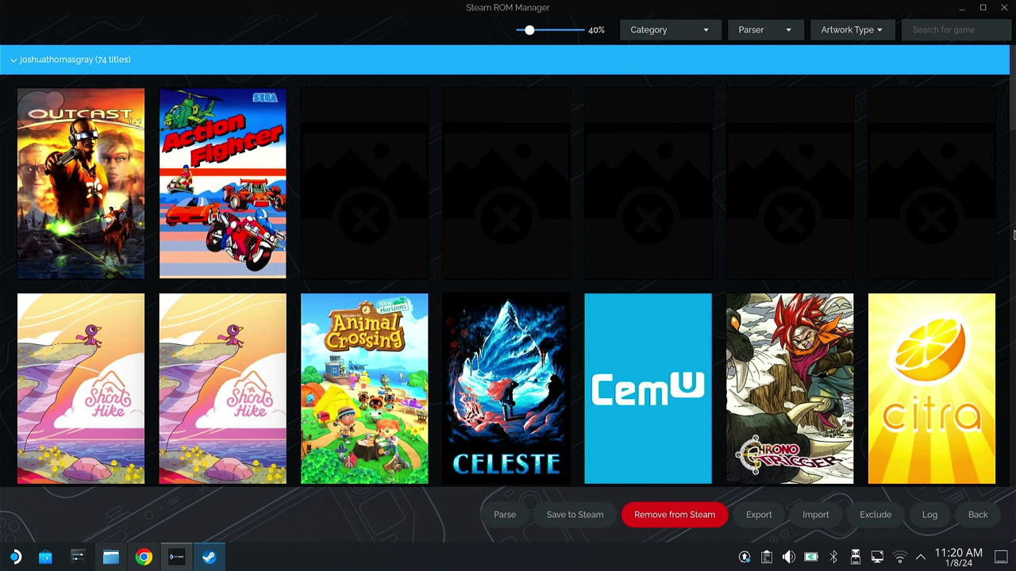
Choose replacement cover artwork for The Legend of Zelda: Tears of the Kingdom and Skyward Sword HD on Nintendo Switch.
scroll(870, 215, "down", 3)
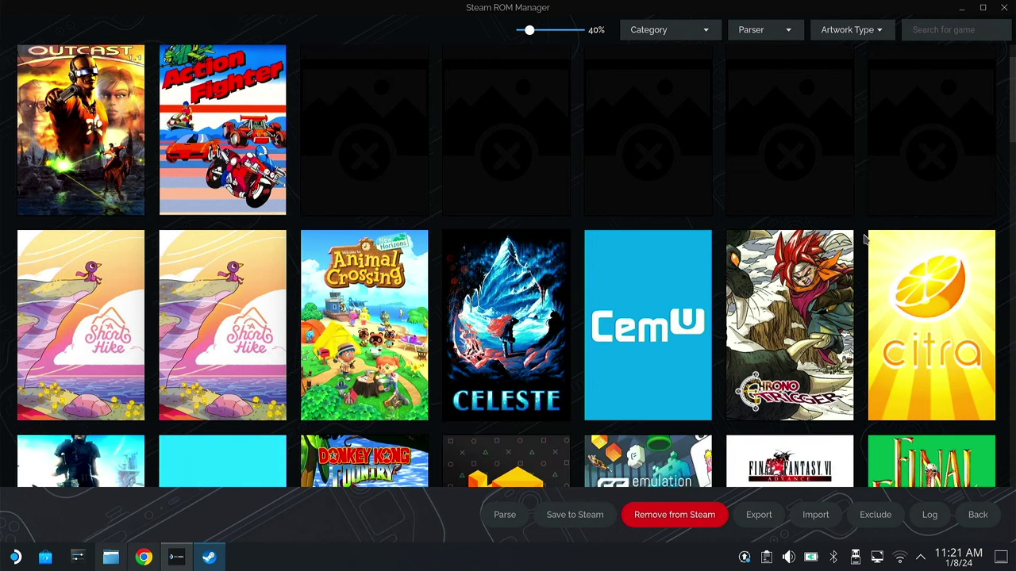
scroll(865, 240, "down", 15)
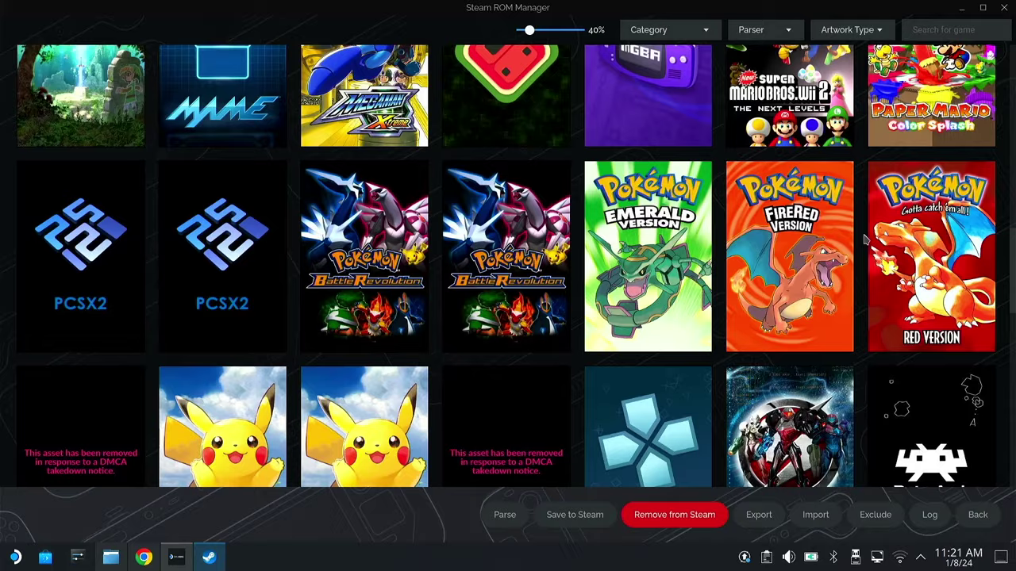
scroll(865, 240, "down", 7)
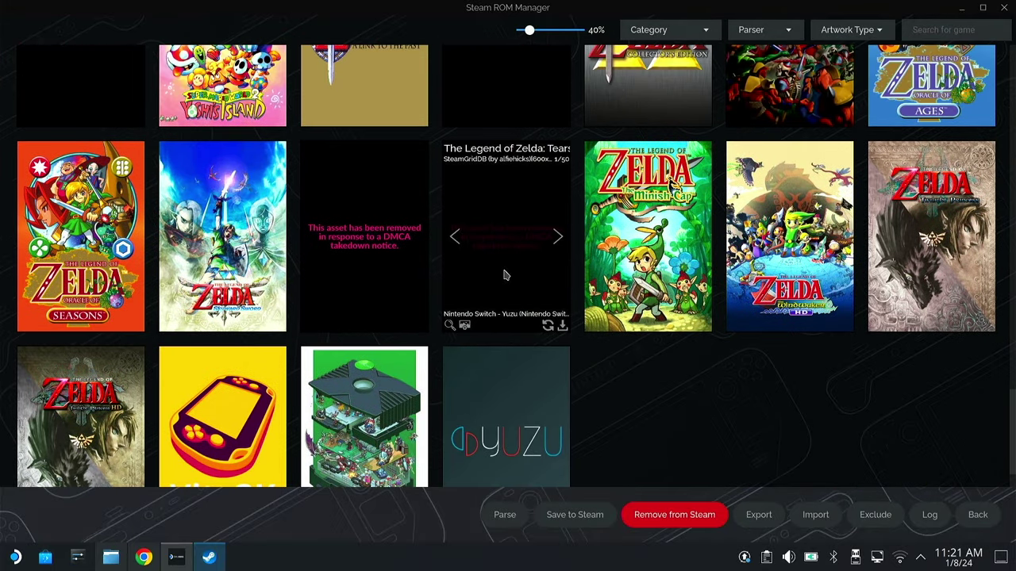
left_click(558, 237)
left_click(558, 237)
left_click(558, 237)
left_click(558, 237)
left_click(557, 238)
left_click(558, 238)
left_click(558, 237)
left_click(558, 238)
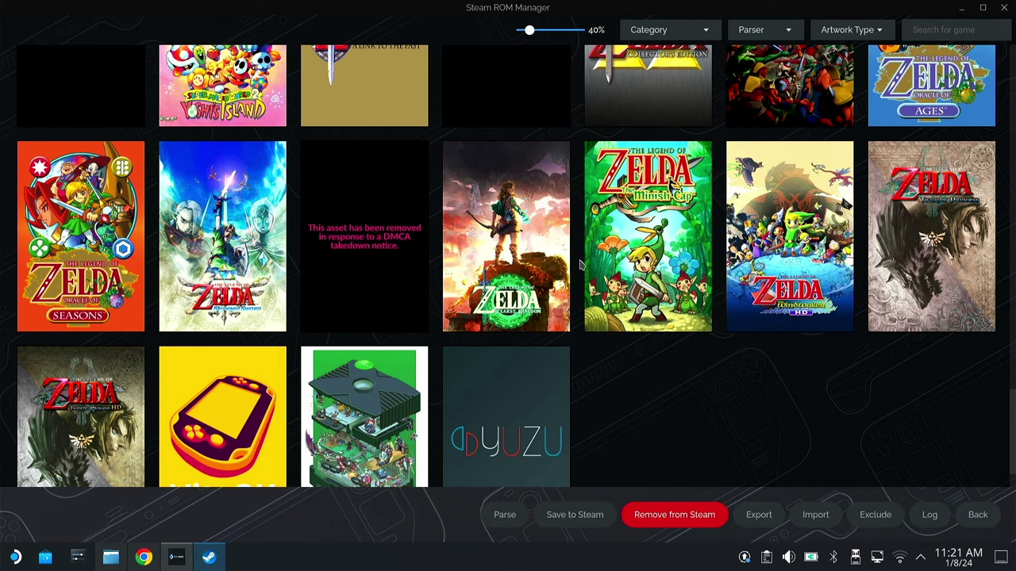
left_click(416, 238)
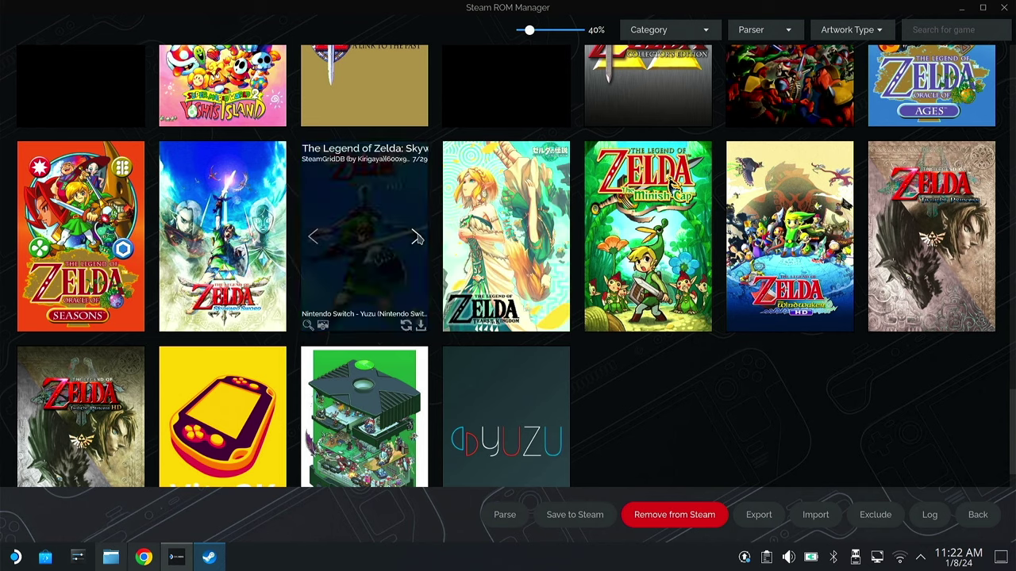
Choose replacement cover artwork for the Wii U version of The Legend of Zelda: Breath of the Wild.
scroll(556, 160, "up", 2)
left_click(557, 160)
left_click(557, 160)
left_click(558, 159)
left_click(557, 160)
left_click(557, 160)
left_click(557, 159)
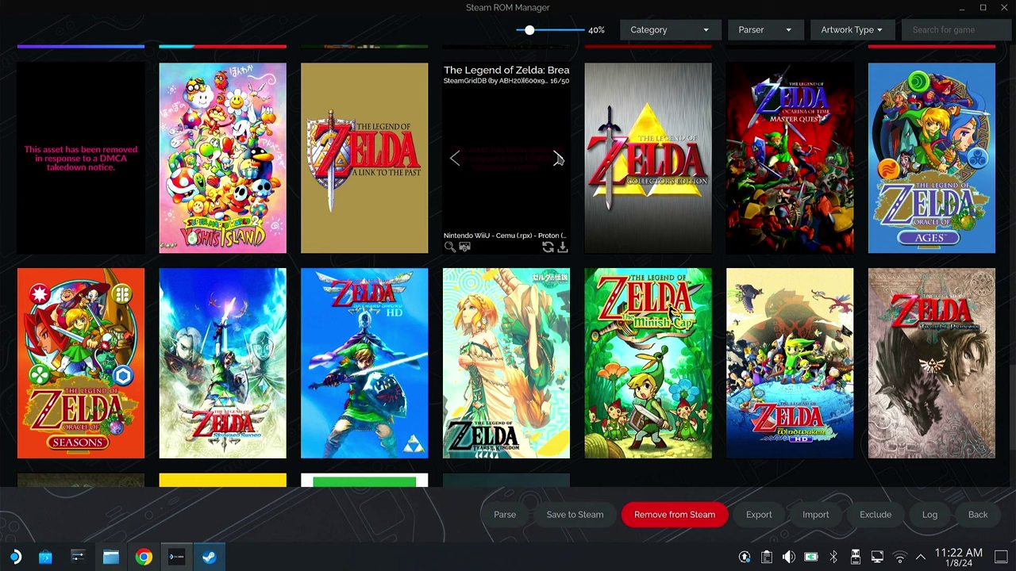
left_click(558, 160)
left_click(558, 159)
Choose replacement cover artwork for both Pokémon Violet entries.
scroll(821, 254, "down", 10)
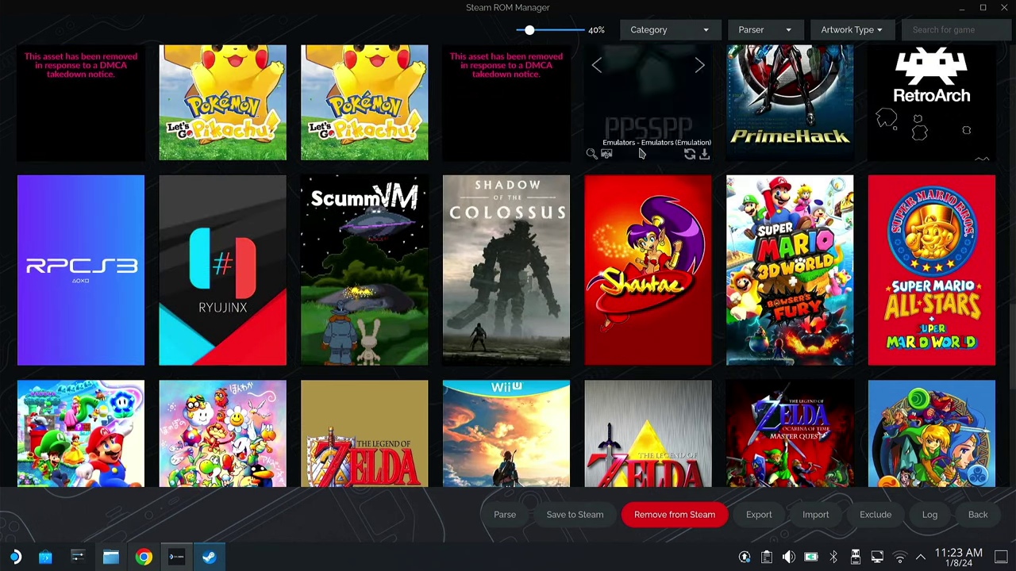
scroll(560, 255, "up", 2)
left_click(560, 256)
left_click(142, 255)
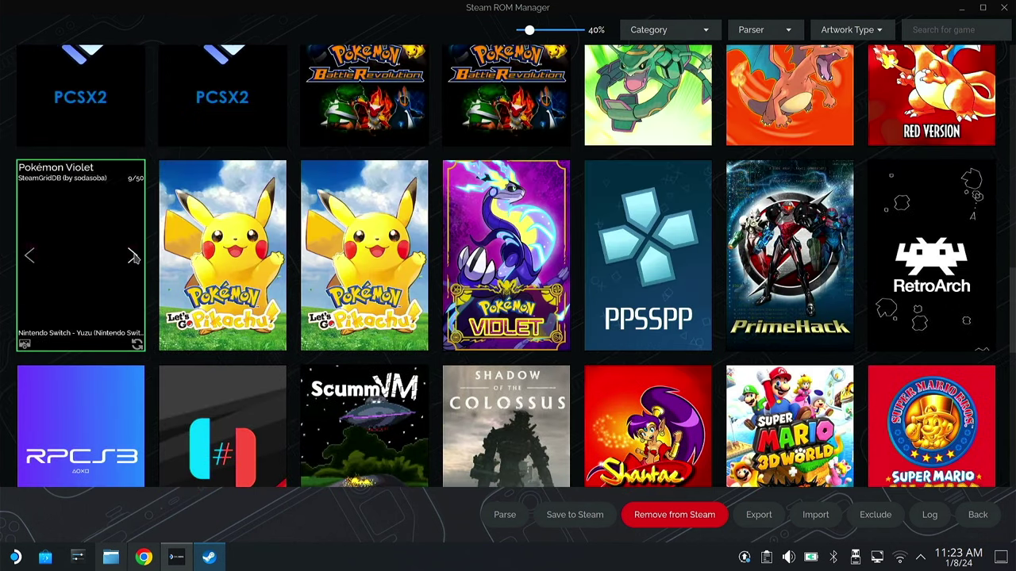
Save the parsed games and emulators to Steam.
scroll(794, 323, "up", 2)
scroll(794, 323, "down", 15)
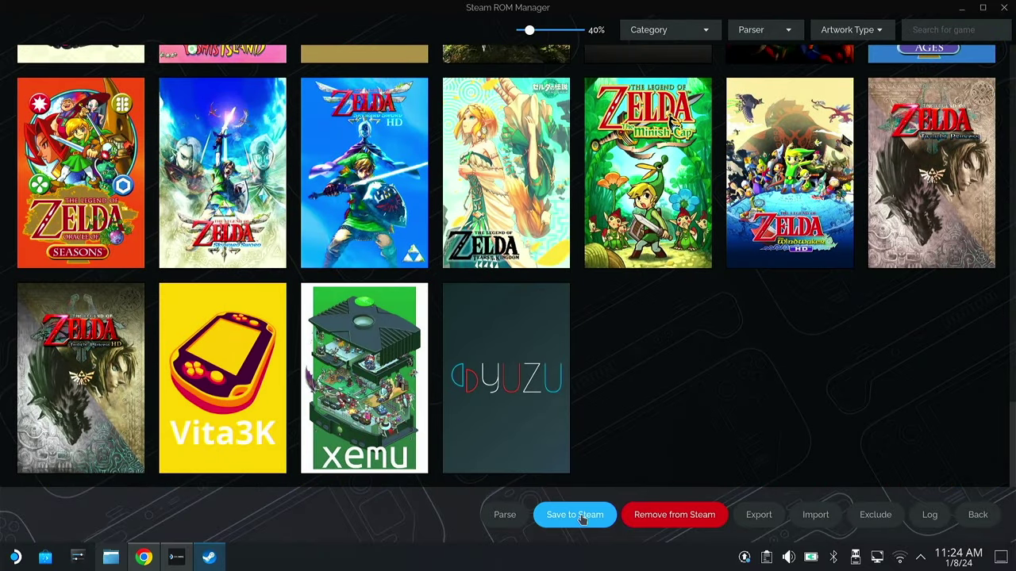
left_click(578, 516)
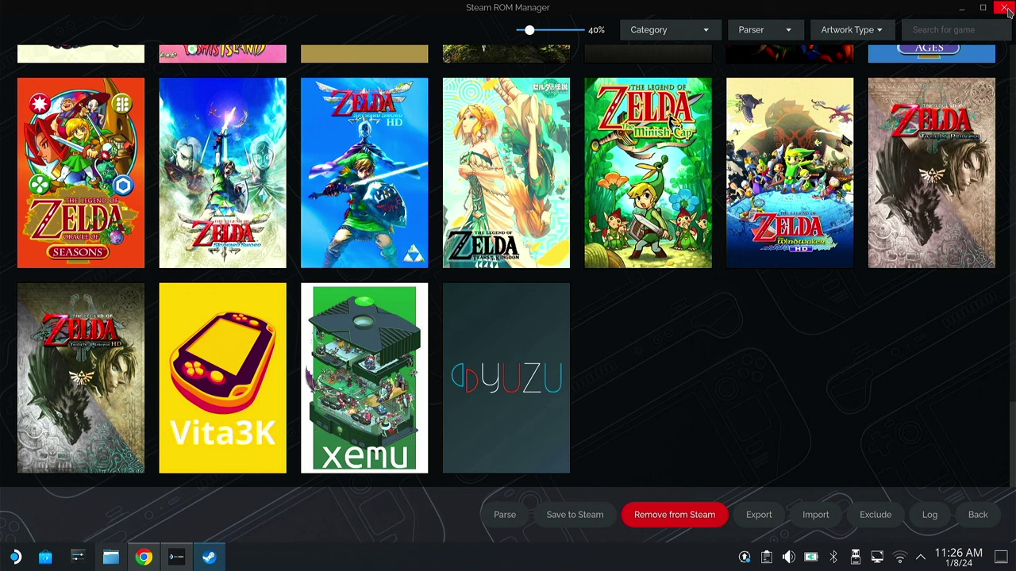
Close Steam ROM Manager, minimize the web browser and reposition the EmuDeck window on the desktop.
left_click(1006, 10)
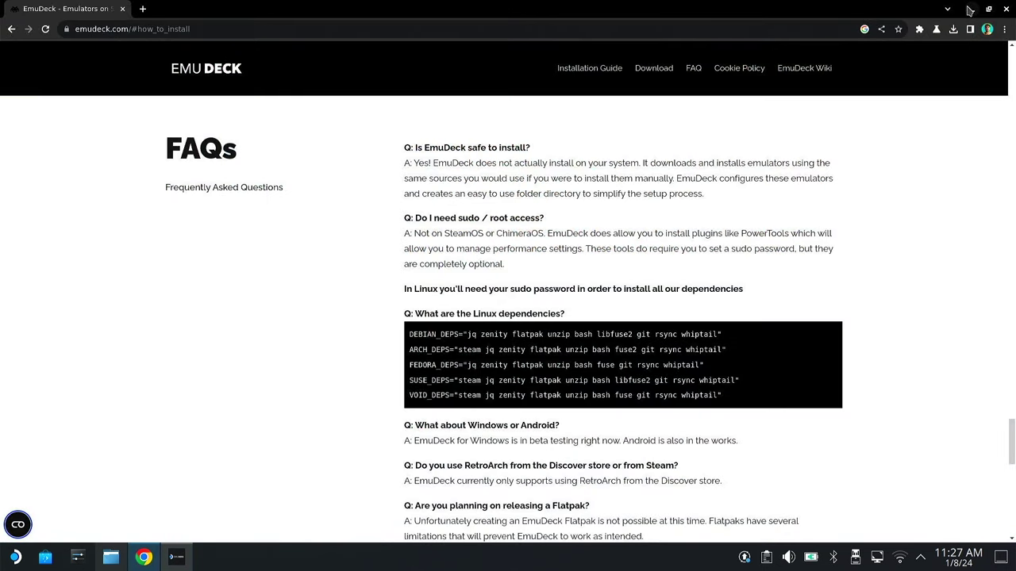
left_click(968, 9)
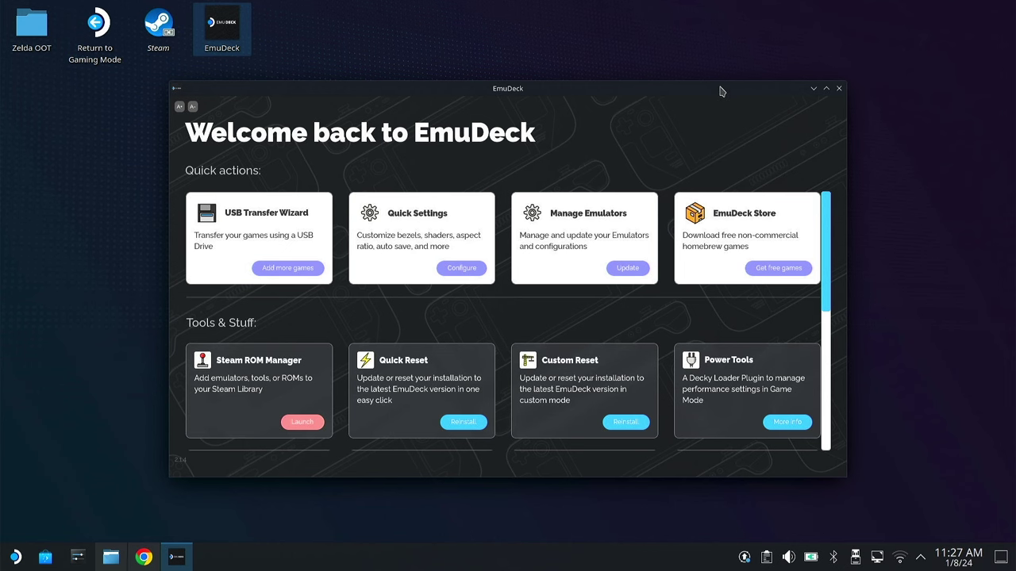
left_click_drag(720, 91, 758, 94)
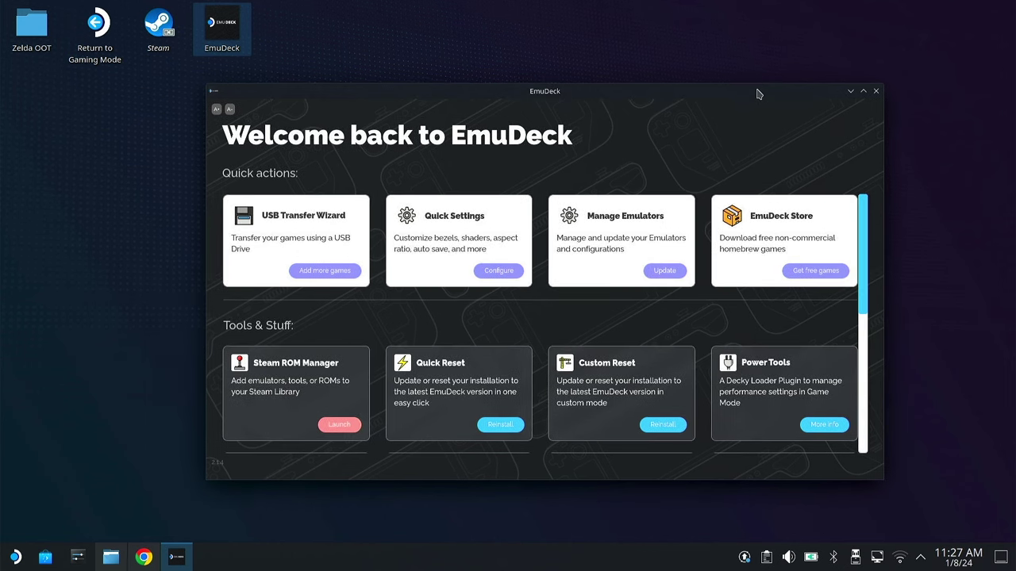
Close EmuDeck, switch to the Steam library and launch the yuzu emulator from the Emulation collection.
left_click(876, 92)
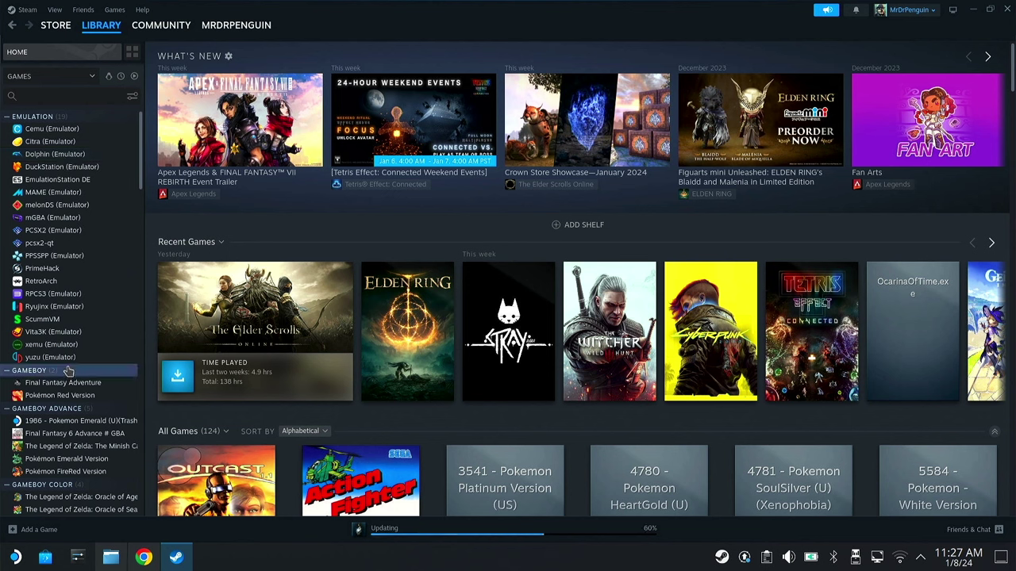
scroll(68, 371, "down", 3)
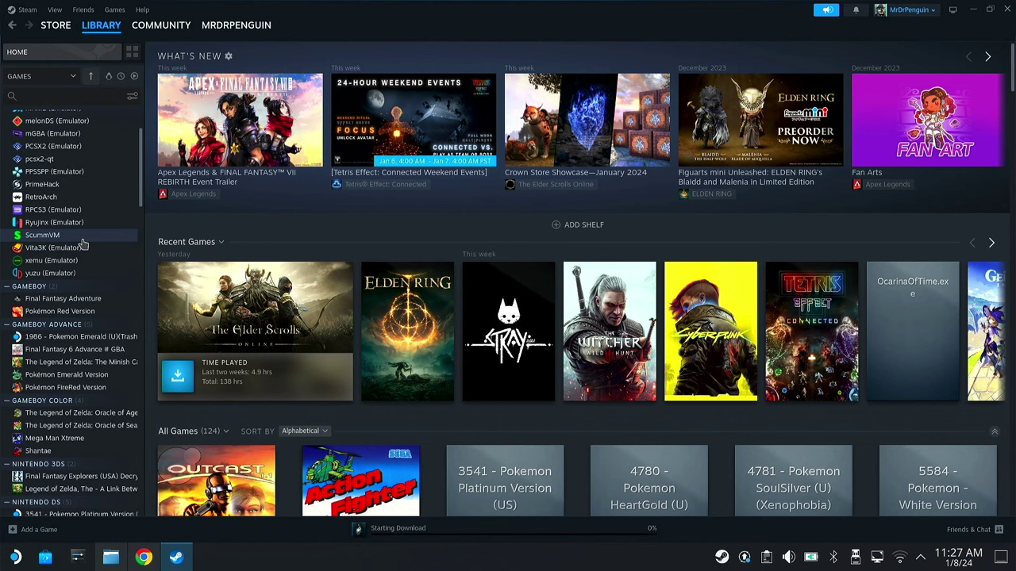
scroll(83, 245, "down", 1)
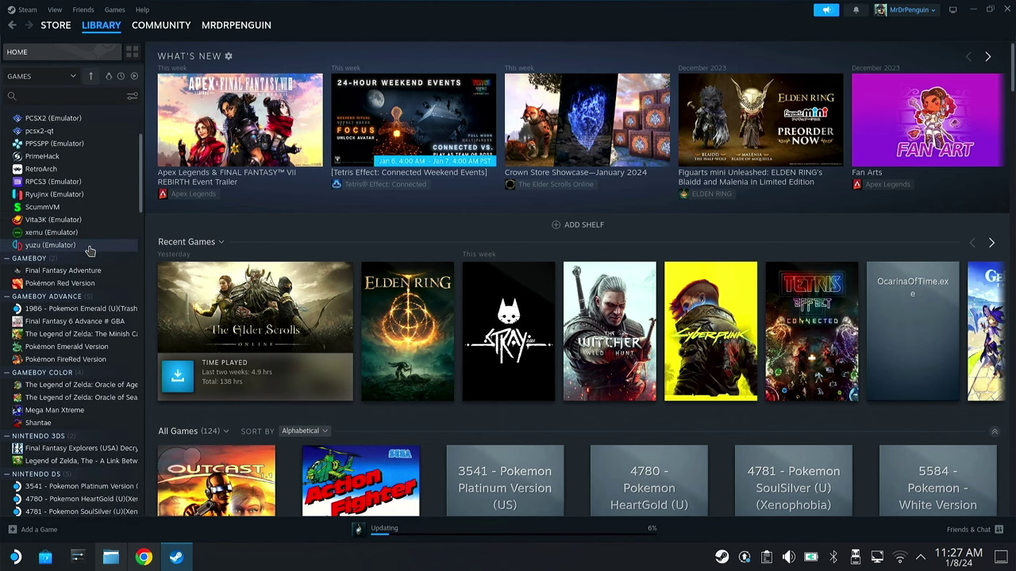
left_click(89, 250)
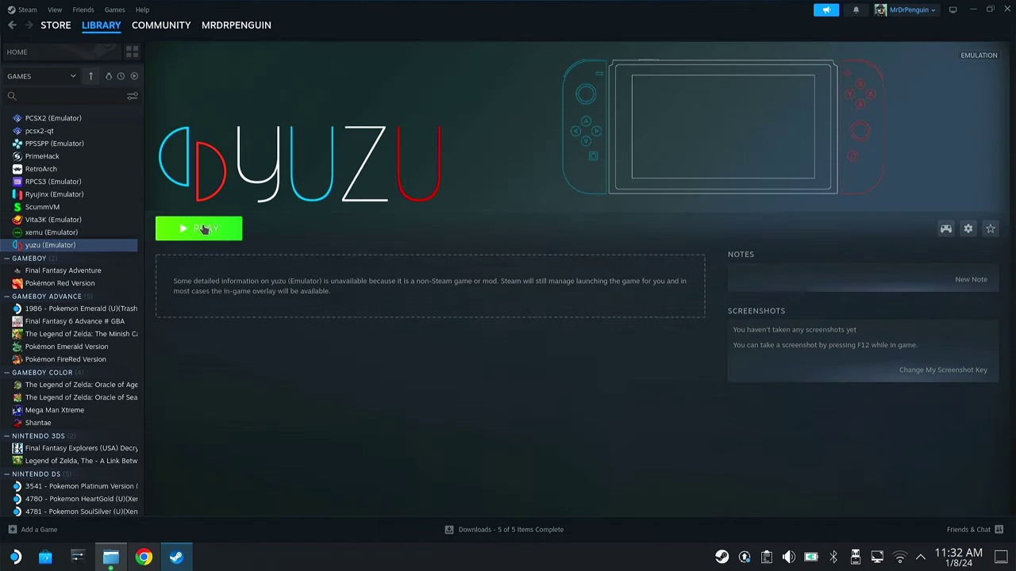
left_click(204, 228)
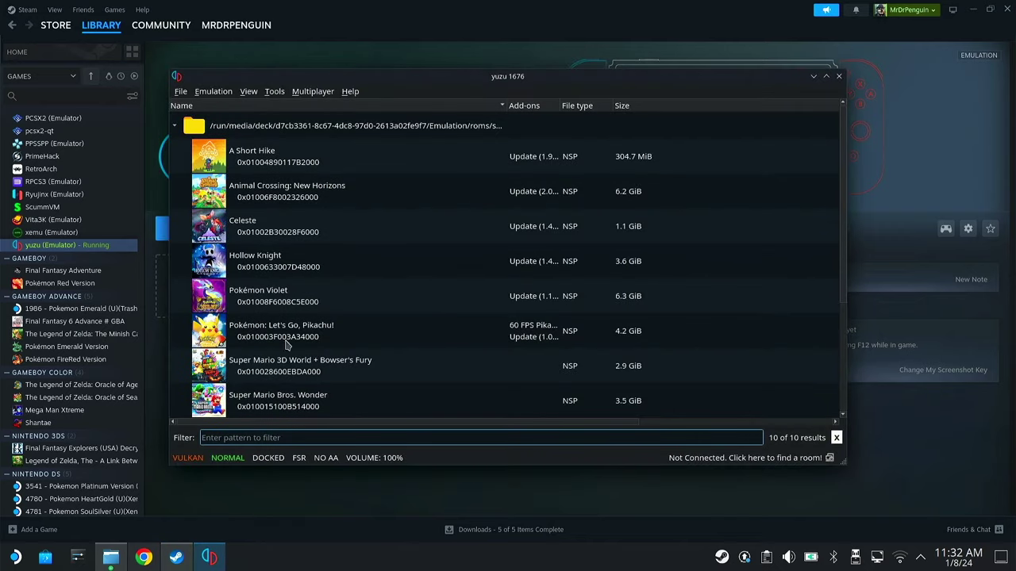
Launch Super Mario Bros. Wonder from yuzu's game list.
scroll(288, 344, "down", 3)
left_click(380, 236)
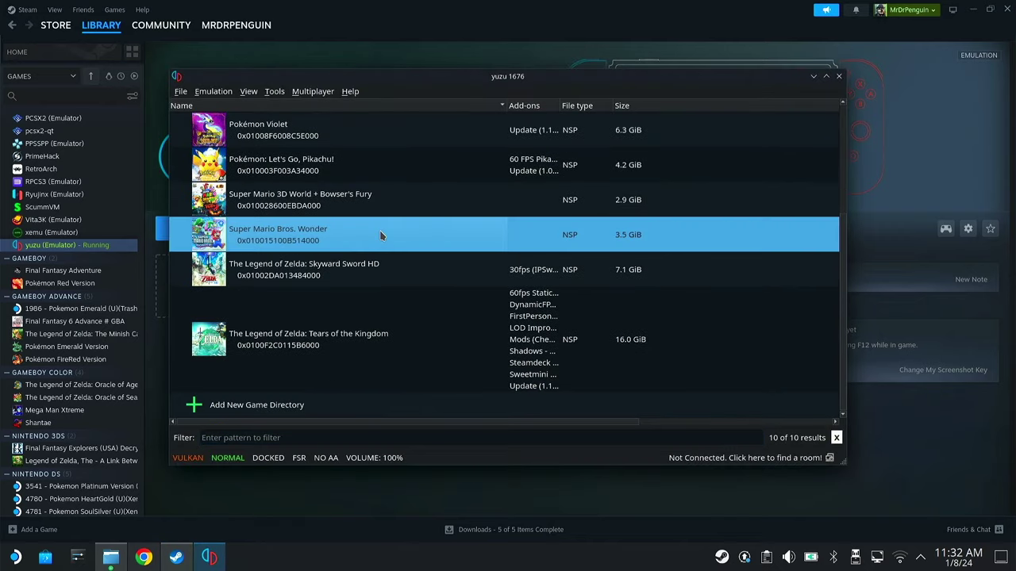
double_click(380, 235)
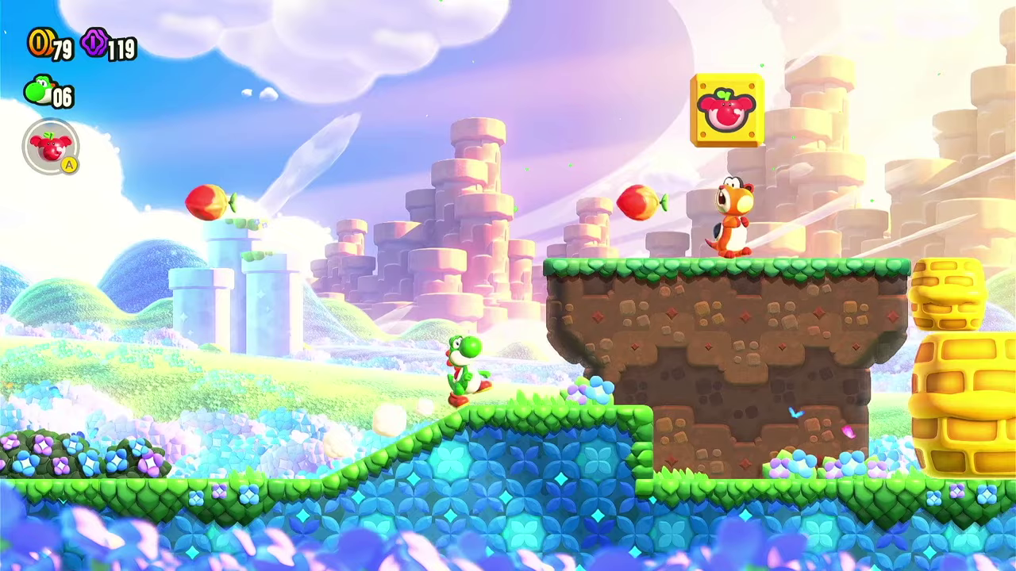
Exit the running game, close yuzu and return the Steam Deck to Gaming Mode.
key("alt+F4")
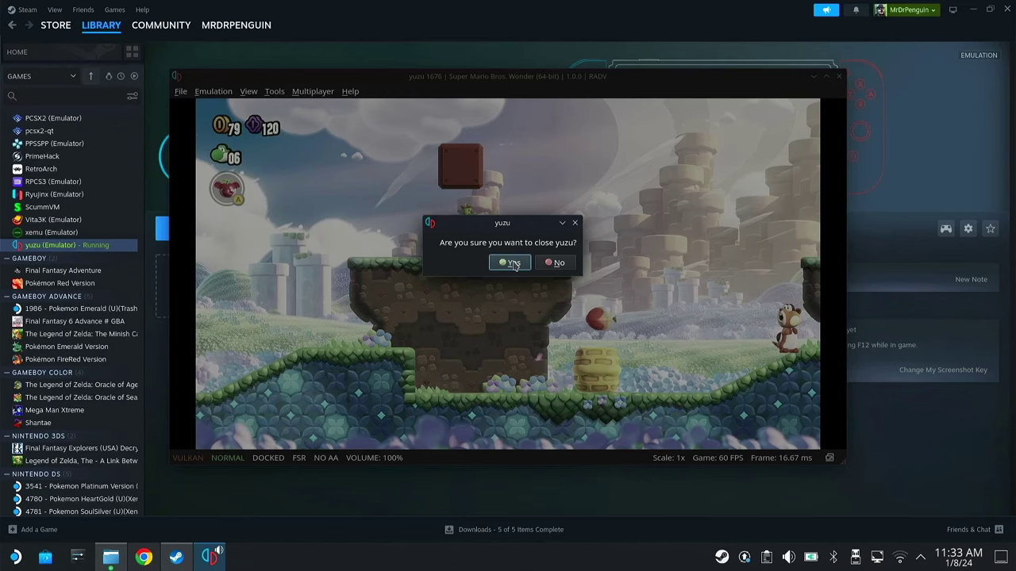
left_click(508, 262)
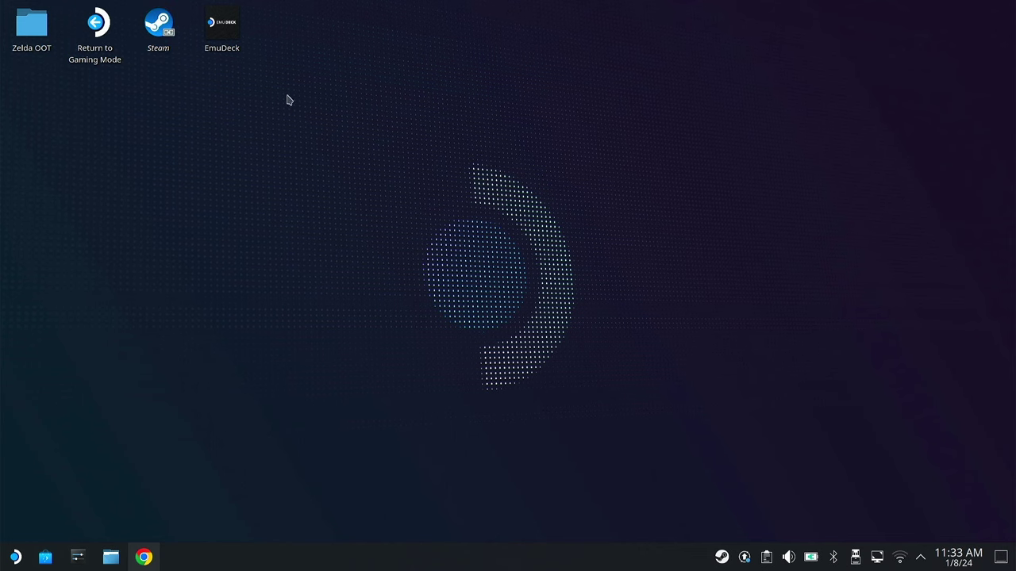
double_click(111, 28)
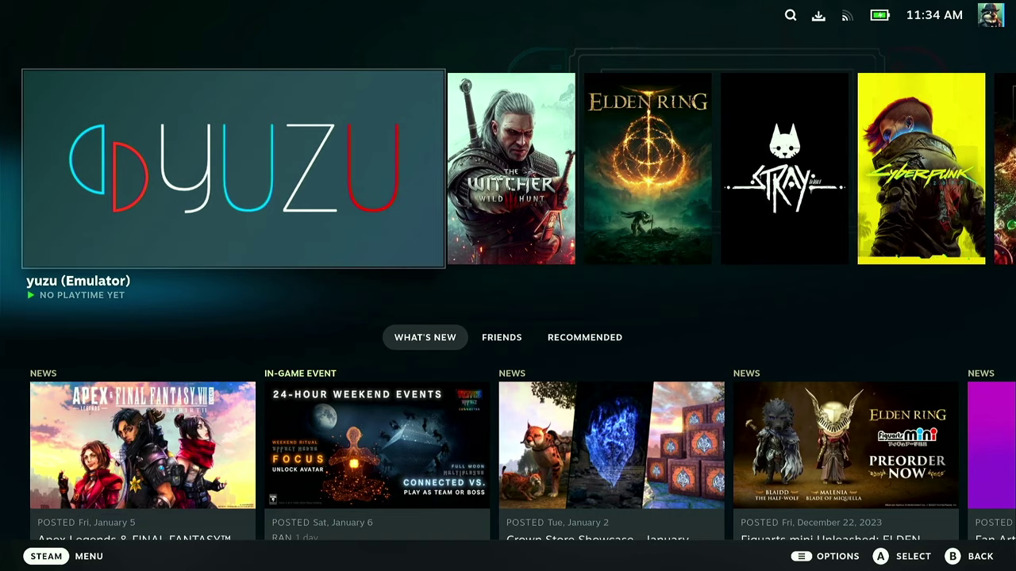
Open the Steam library in Gaming Mode and show the non-Steam games.
key("ctrl+1")
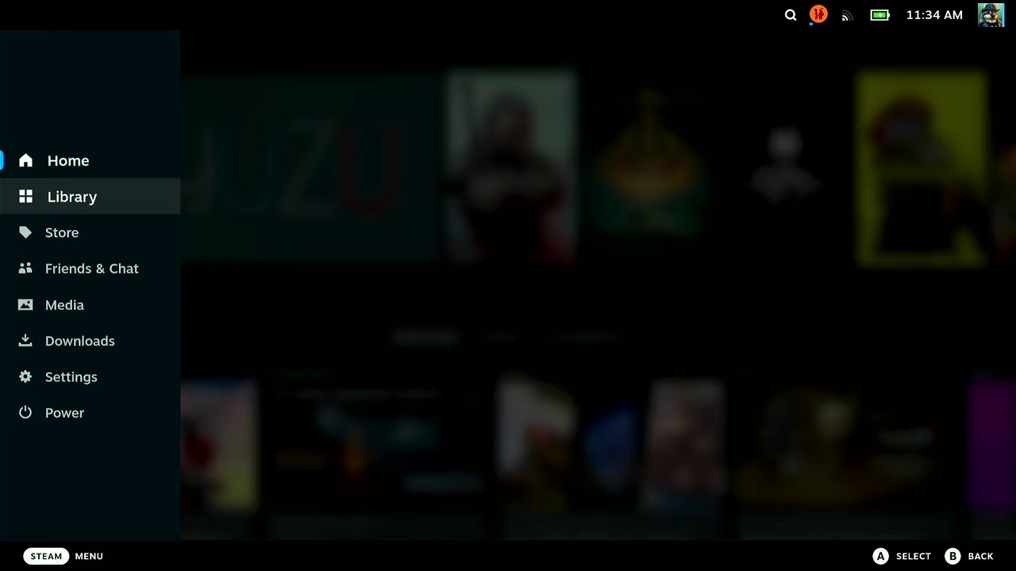
key("Return")
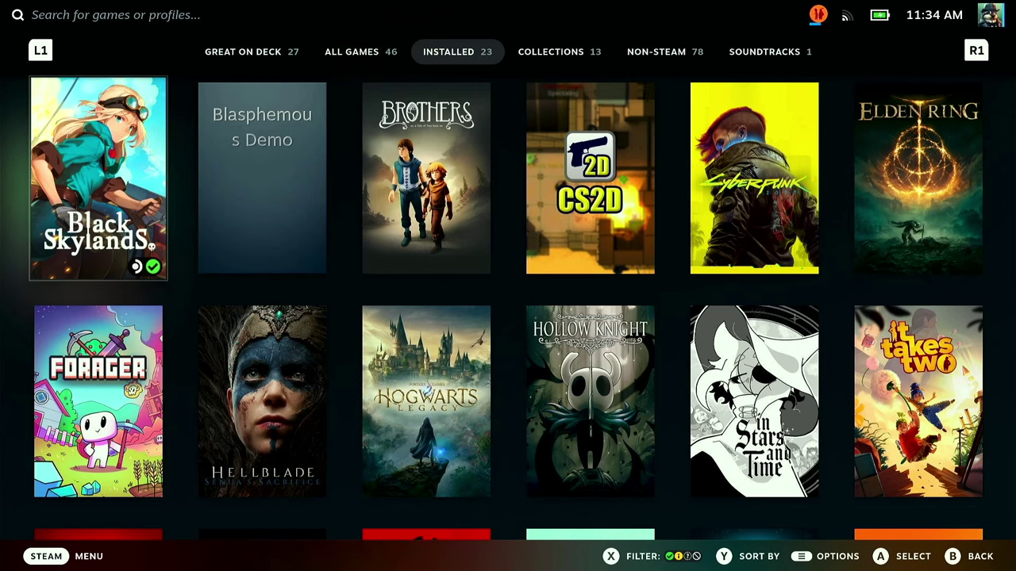
key("Up")
key("Right")
key("Right")
key("Down")
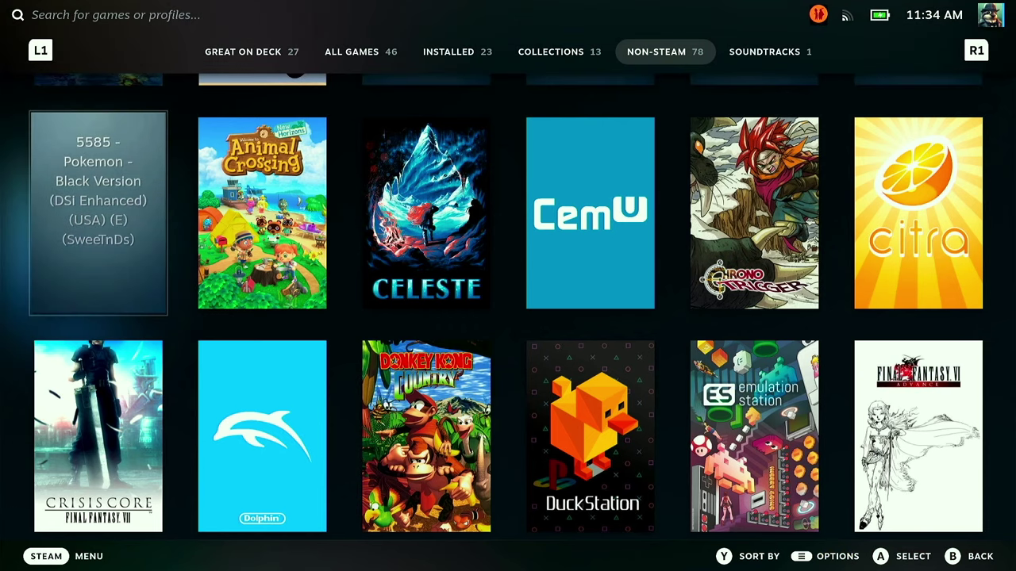
Browse the added emulated games and open the page of Crisis Core: Final Fantasy VII.
key("Down")
key("Right")
key("Right")
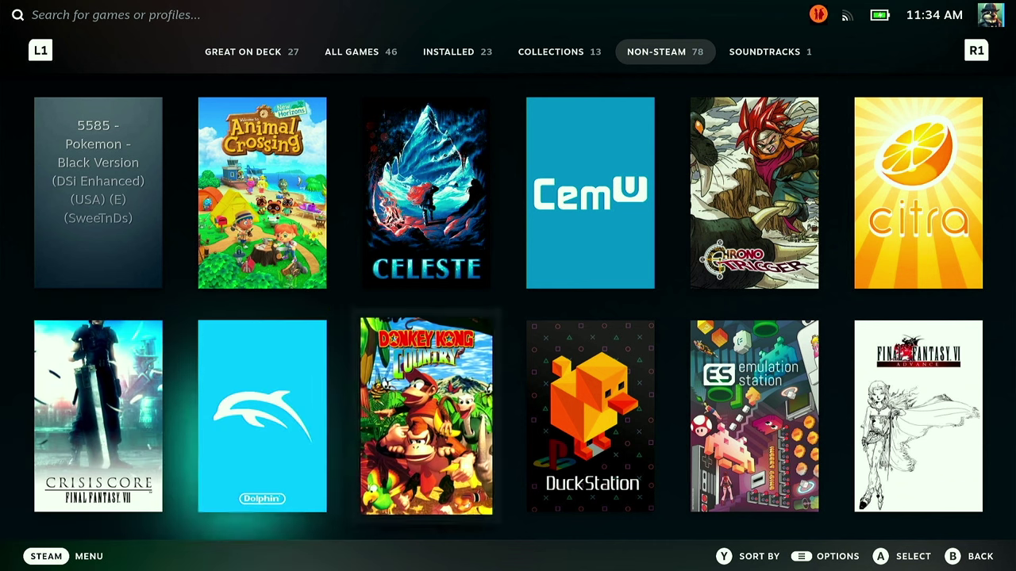
key("Right")
key("Right")
key("Up")
key("Return")
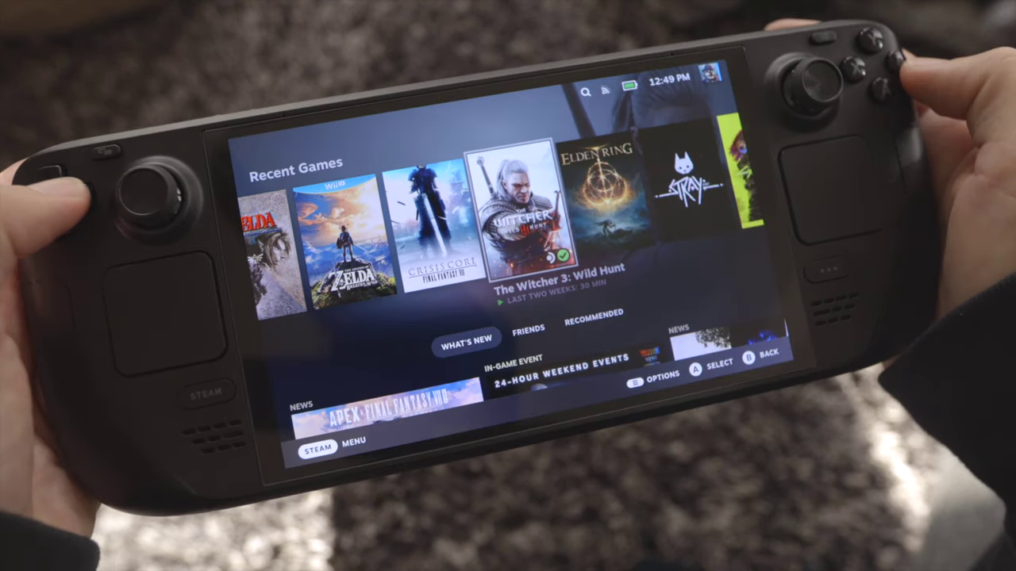
key("Left")
key("Left")
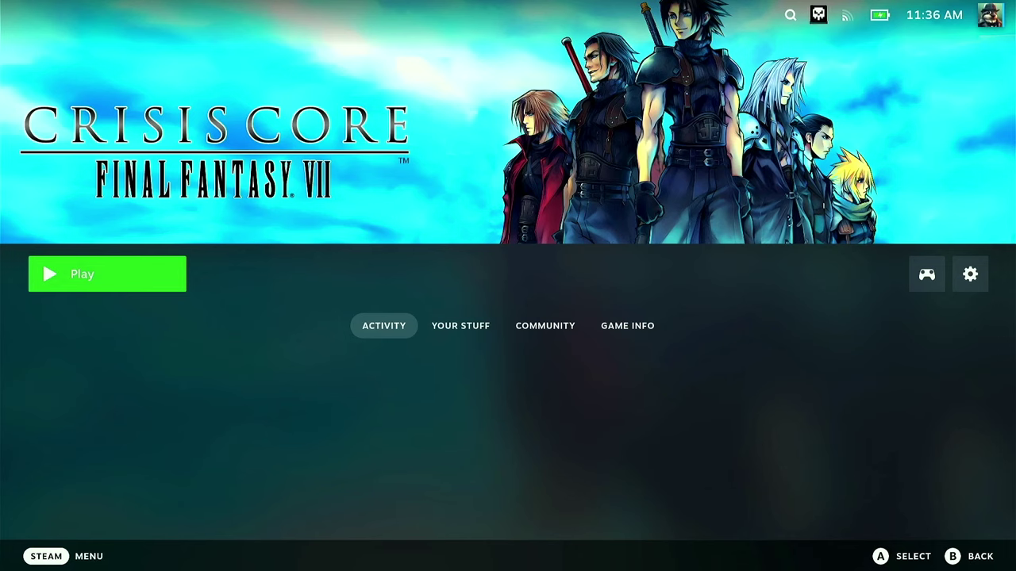